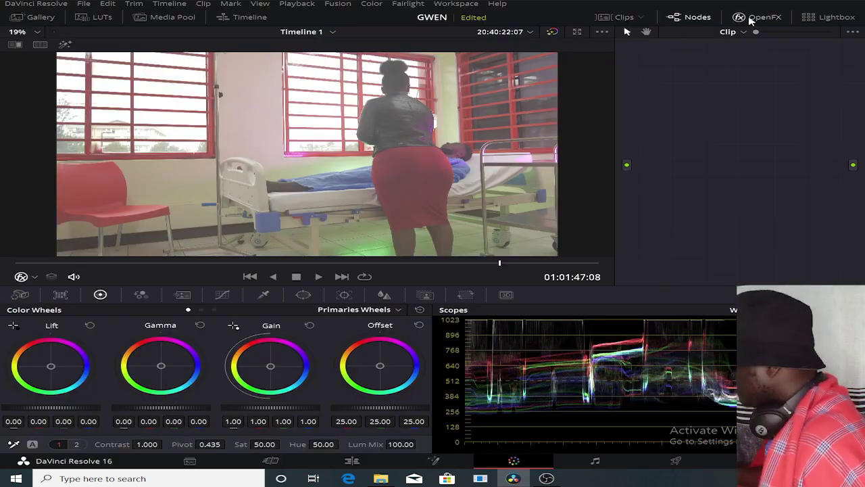
# - Add node 01 and apply the Color Space Transform effect to it
pyautogui.hotkey('alt', 's')
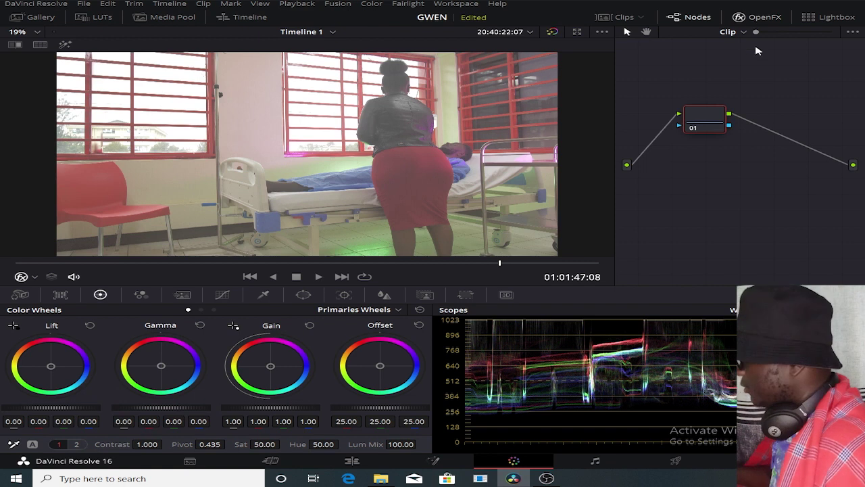
pyautogui.click(740, 17)
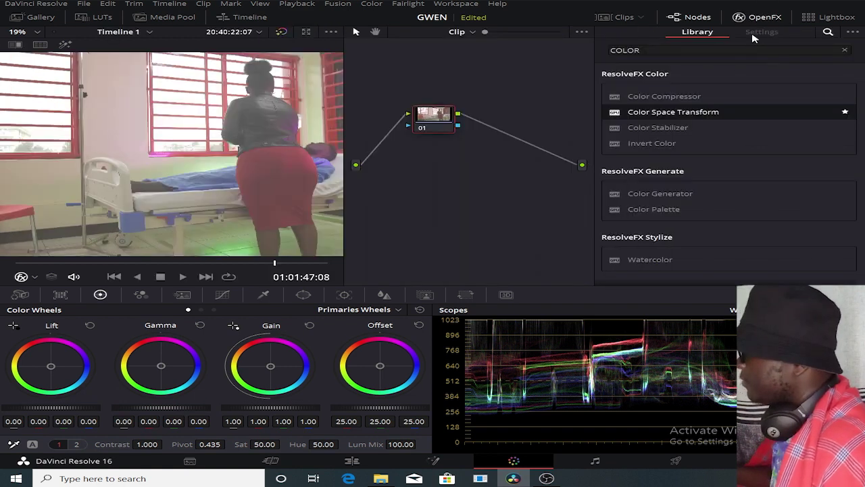
pyautogui.moveTo(684, 109)
pyautogui.mouseDown()
pyautogui.moveTo(441, 121)
pyautogui.moveTo(437, 218)
pyautogui.mouseUp()
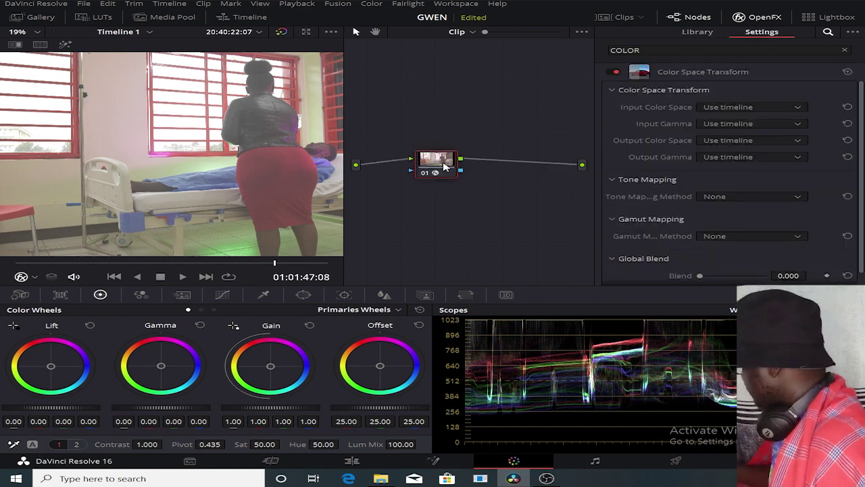
# - Set the Color Space Transform's output gamma to Cineon Film Log
pyautogui.click(752, 159)
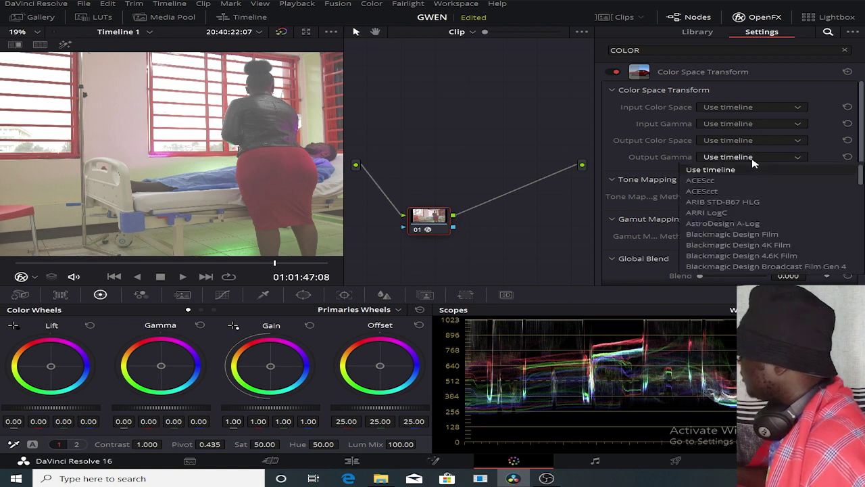
pyautogui.scroll(-3, 717, 230)
pyautogui.click(716, 235)
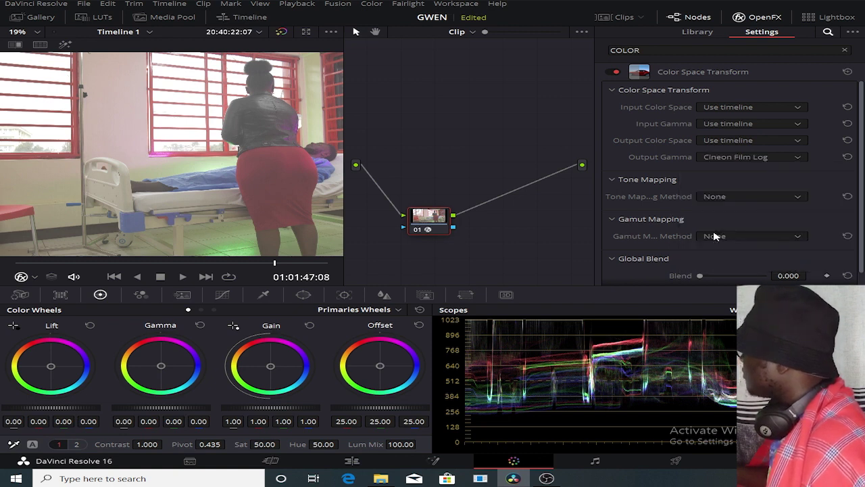
pyautogui.click(746, 18)
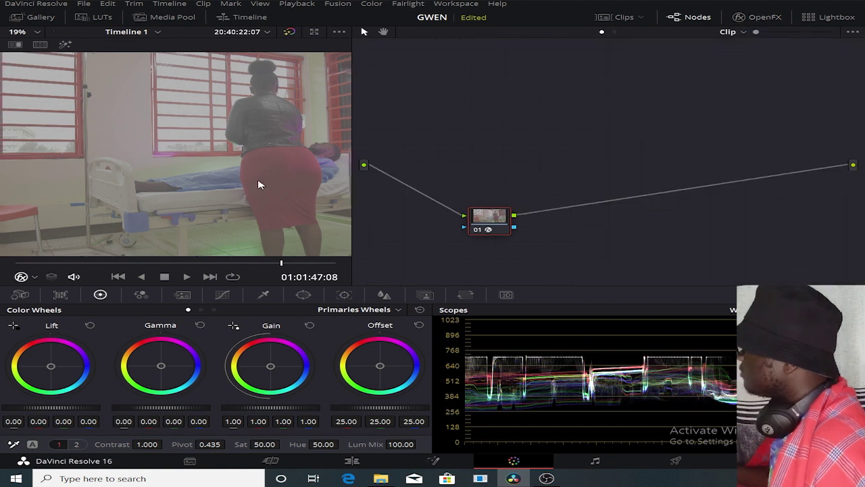
# - Add serial node 02 after node 01 and label node 01 'CST'
pyautogui.moveTo(353, 123)
pyautogui.mouseDown()
pyautogui.moveTo(524, 152)
pyautogui.moveTo(615, 154)
pyautogui.mouseUp()
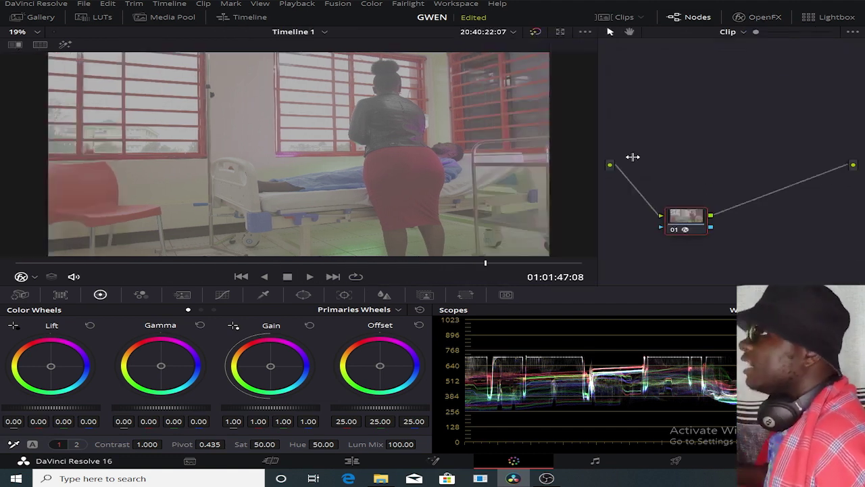
pyautogui.hotkey('alt', 's')
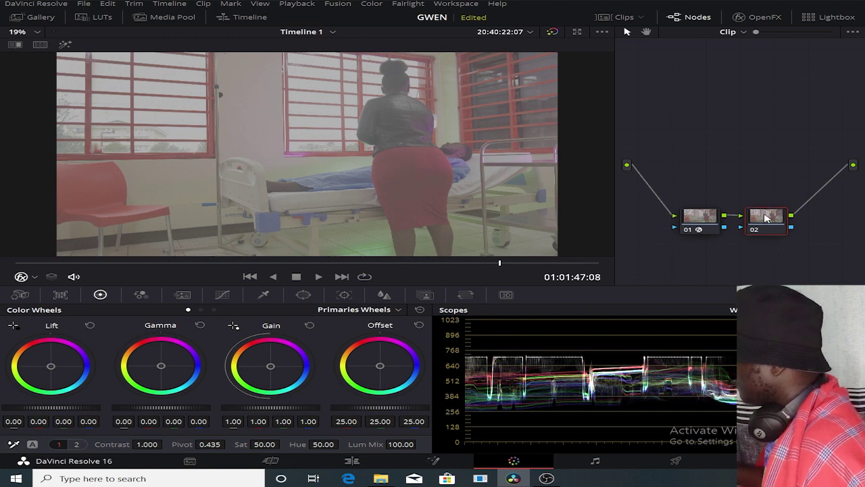
pyautogui.rightClick(766, 217)
pyautogui.click(698, 220)
pyautogui.click(697, 220)
pyautogui.rightClick(697, 221)
pyautogui.click(720, 237)
pyautogui.write('CST')
pyautogui.press('Return')
# - Label node 02 'FPE'
pyautogui.click(784, 221)
pyautogui.rightClick(776, 217)
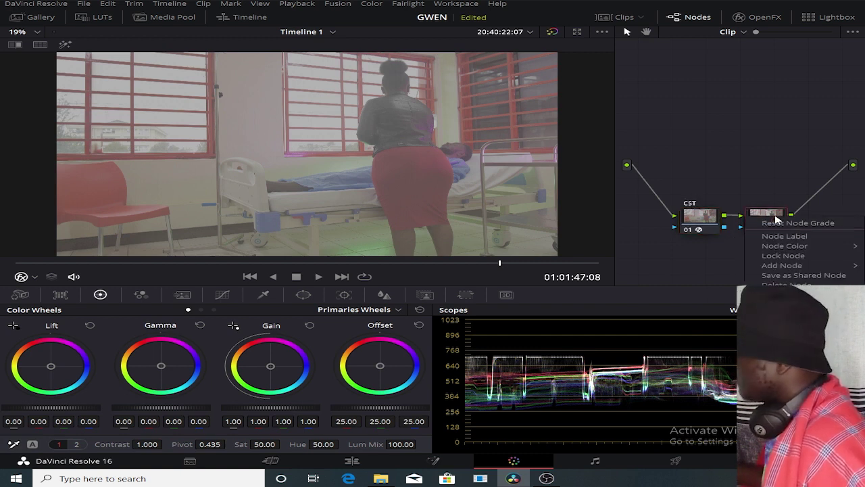
pyautogui.click(787, 236)
pyautogui.write('FPE')
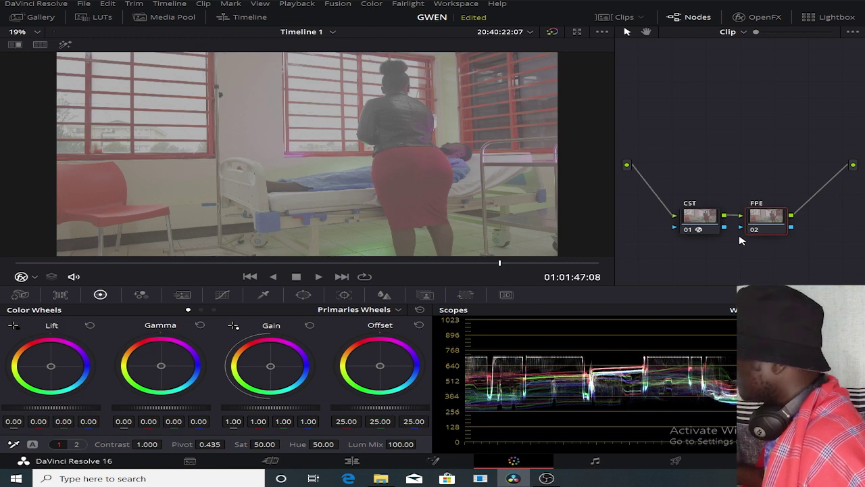
pyautogui.click(546, 478)
# - Apply the Rec709 Kodak 2383 Film Looks 3D LUT to the FPE node
pyautogui.click(546, 478)
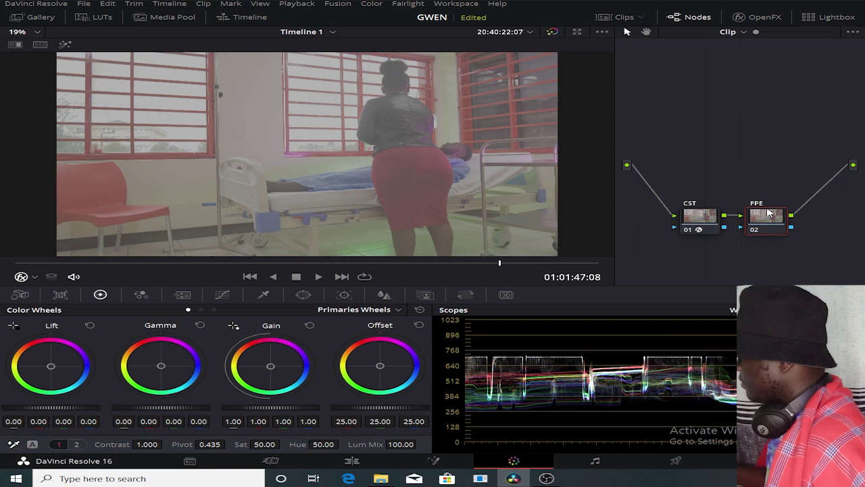
pyautogui.rightClick(766, 224)
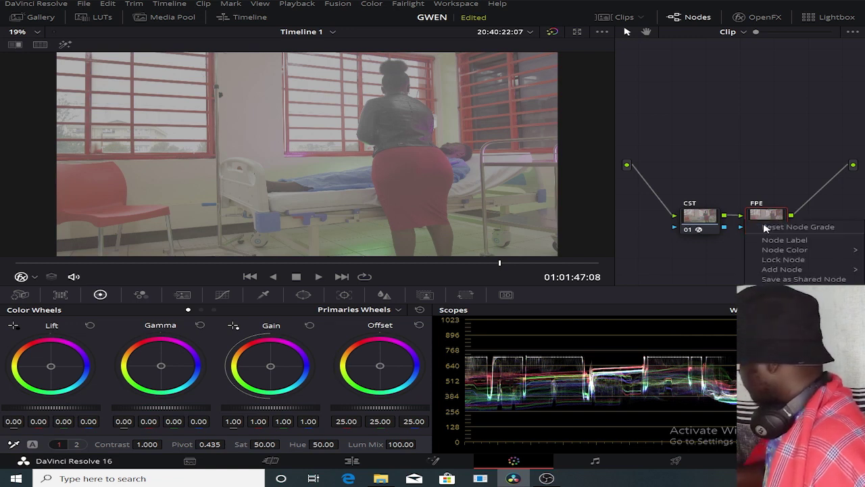
pyautogui.moveTo(790, 270)
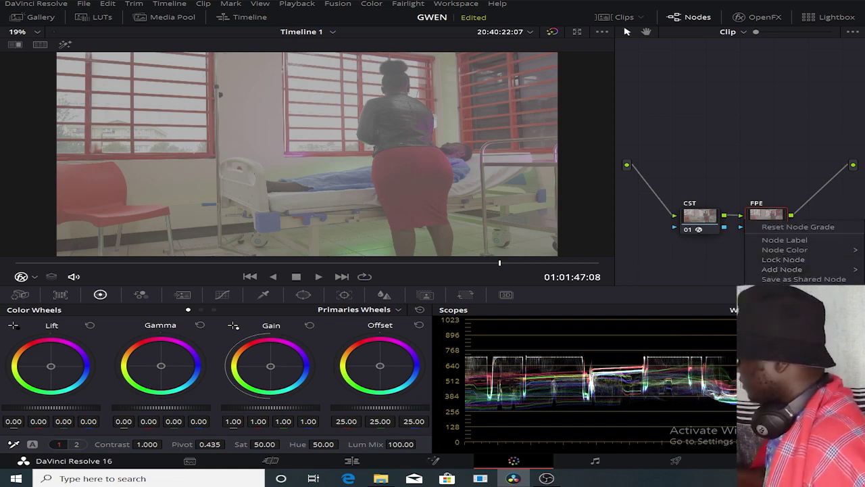
pyautogui.moveTo(743, 334)
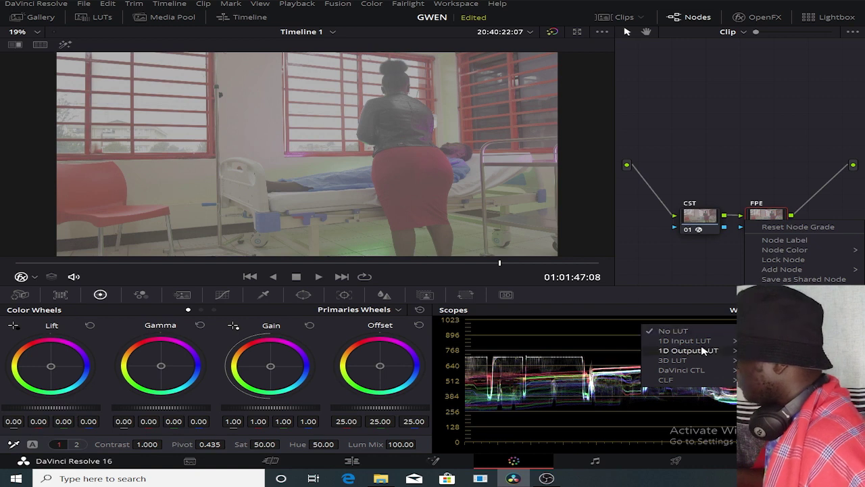
pyautogui.moveTo(676, 360)
pyautogui.moveTo(611, 356)
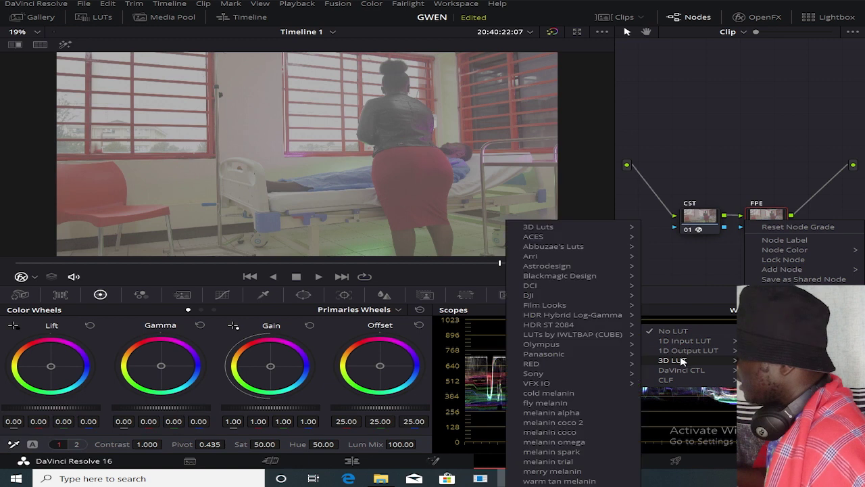
pyautogui.moveTo(582, 306)
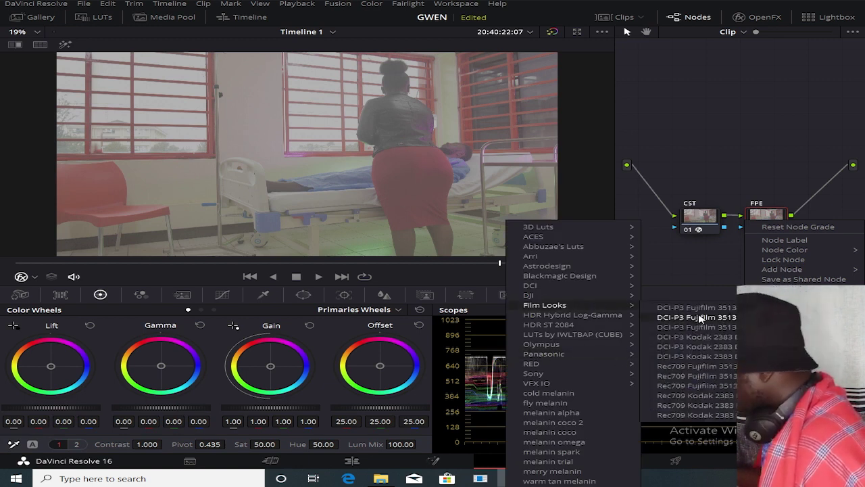
pyautogui.click(711, 406)
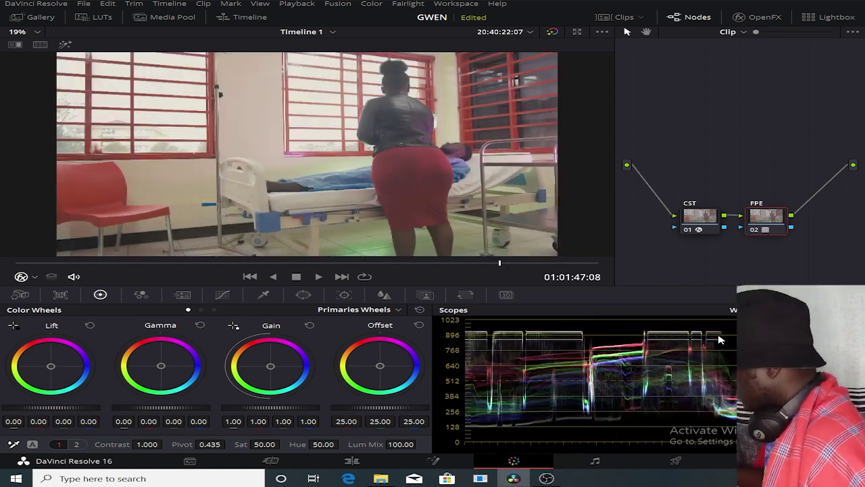
pyautogui.scroll(2, 359, 101)
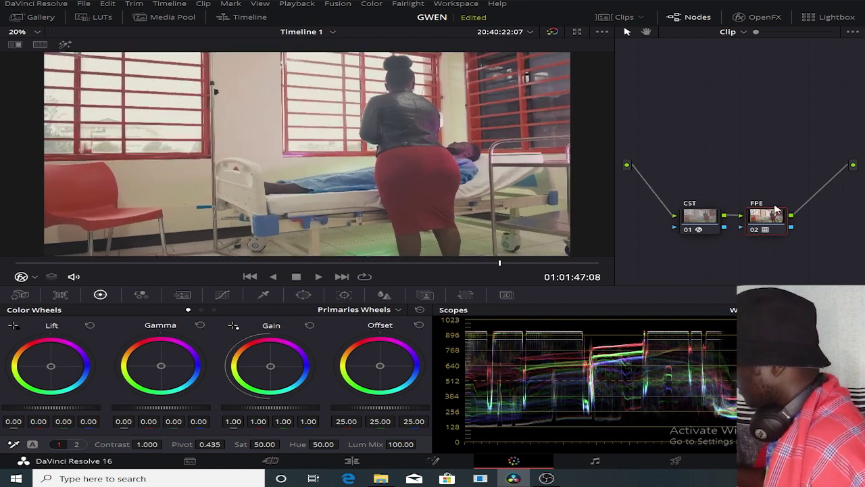
# - Insert nodes 03 to 06 as a serial chain ahead of the CST node
pyautogui.keyDown('ctrl'); pyautogui.click(709, 220); pyautogui.keyUp('ctrl')
pyautogui.moveTo(712, 222)
pyautogui.mouseDown()
pyautogui.moveTo(730, 237)
pyautogui.moveTo(673, 130)
pyautogui.moveTo(671, 69)
pyautogui.mouseUp()
pyautogui.hotkey('shift', 's')
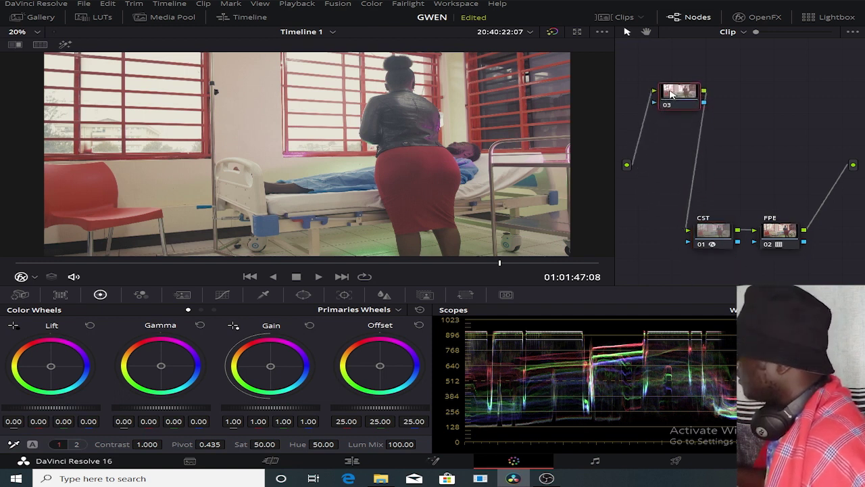
pyautogui.hotkey('alt', 's')
pyautogui.hotkey('alt', 's')
pyautogui.hotkey('alt', 's')
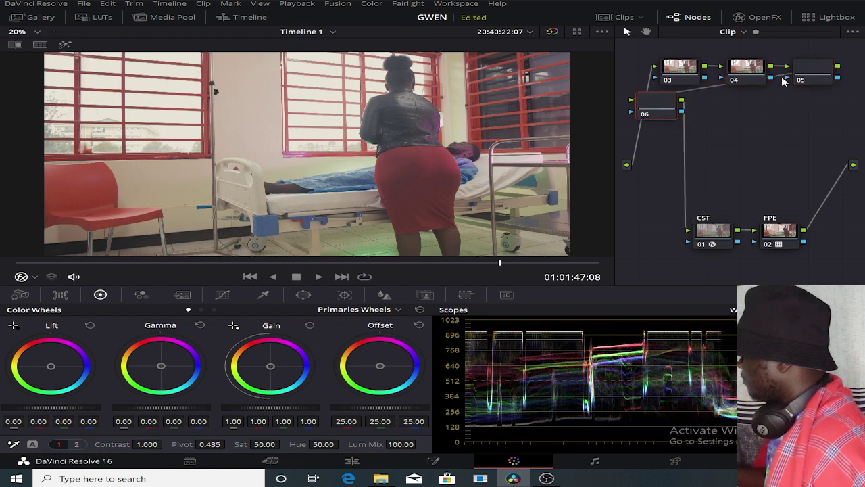
# - Arrange nodes 03–06 into two rows above the CST and FPE nodes
pyautogui.moveTo(796, 76); pyautogui.dragTo(761, 109)
pyautogui.moveTo(663, 107)
pyautogui.mouseDown()
pyautogui.moveTo(722, 132)
pyautogui.moveTo(821, 203)
pyautogui.mouseUp()
pyautogui.moveTo(777, 111)
pyautogui.mouseDown()
pyautogui.moveTo(647, 132)
pyautogui.moveTo(683, 134)
pyautogui.mouseUp()
pyautogui.click(806, 200)
pyautogui.moveTo(806, 200)
pyautogui.mouseDown()
pyautogui.moveTo(760, 153)
pyautogui.moveTo(758, 132)
pyautogui.mouseUp()
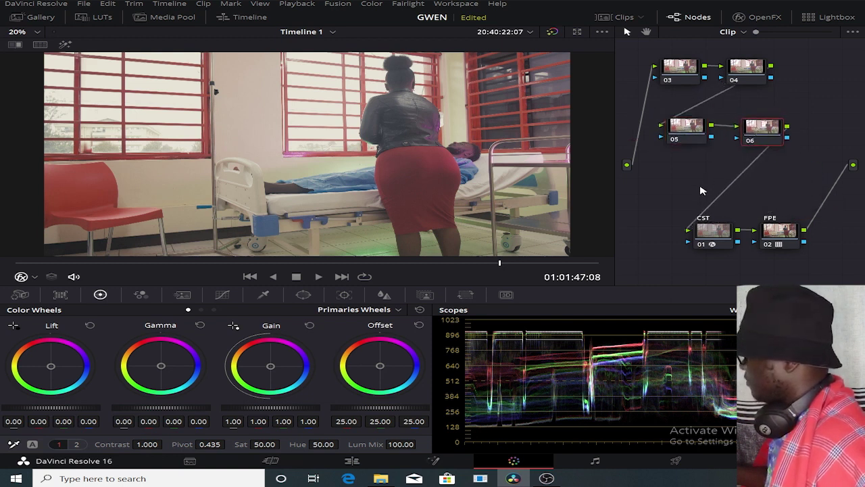
pyautogui.moveTo(785, 209)
pyautogui.mouseDown()
pyautogui.moveTo(690, 252)
pyautogui.moveTo(696, 217)
pyautogui.mouseUp()
# - Lower node 03's offset master wheel to about 13, checking against the bypassed node
pyautogui.click(680, 71)
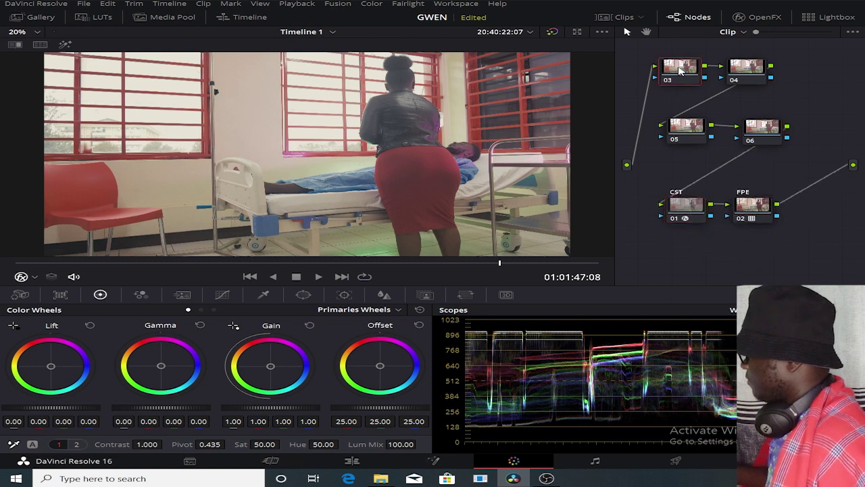
pyautogui.moveTo(376, 408); pyautogui.dragTo(377, 409)
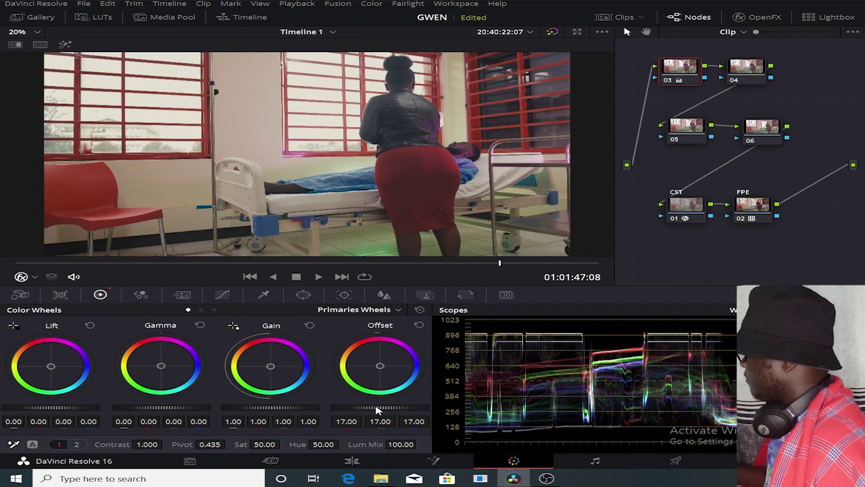
pyautogui.moveTo(377, 409); pyautogui.dragTo(370, 408)
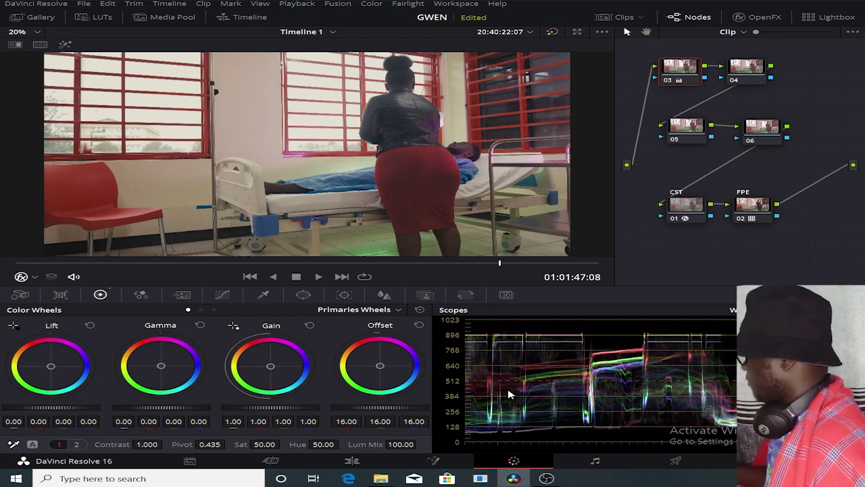
pyautogui.moveTo(387, 408); pyautogui.dragTo(364, 412)
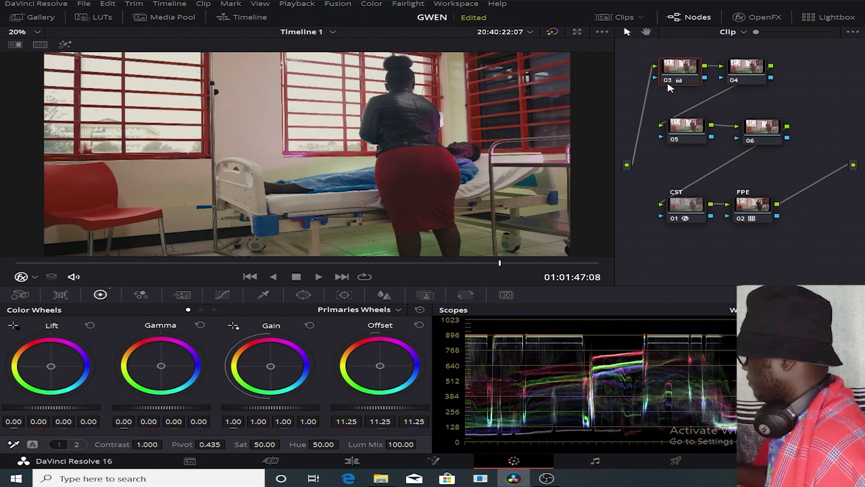
pyautogui.click(668, 81)
pyautogui.click(667, 82)
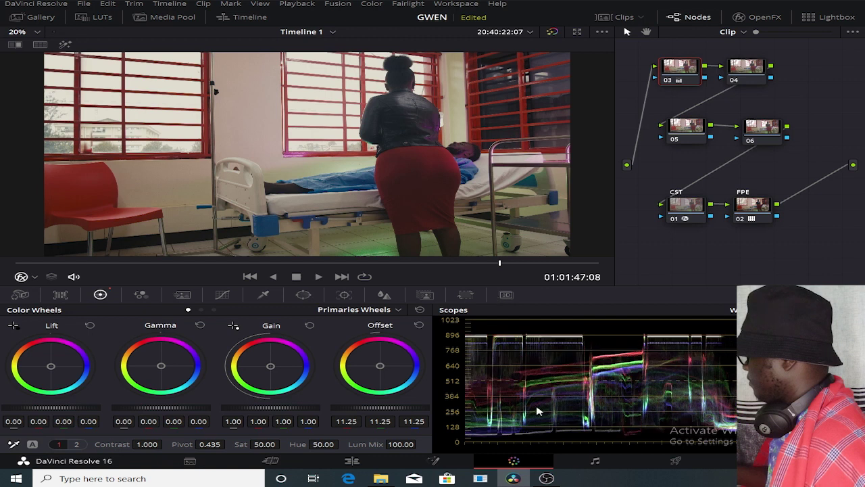
pyautogui.moveTo(391, 409); pyautogui.dragTo(394, 408)
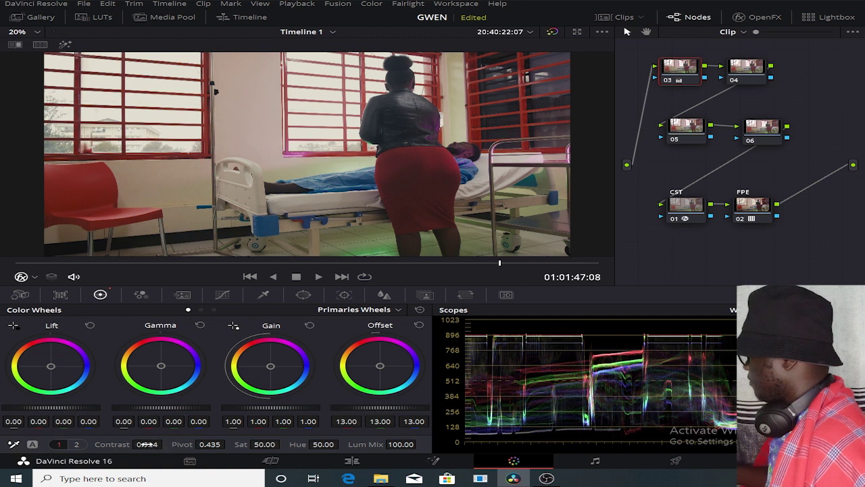
# - Set node 03's contrast to 0.924 and pivot to 0.605, and lower offset to 11.75
pyautogui.moveTo(147, 444); pyautogui.dragTo(140, 444)
pyautogui.moveTo(197, 445)
pyautogui.mouseDown()
pyautogui.moveTo(188, 445)
pyautogui.moveTo(223, 444)
pyautogui.moveTo(206, 444)
pyautogui.mouseUp()
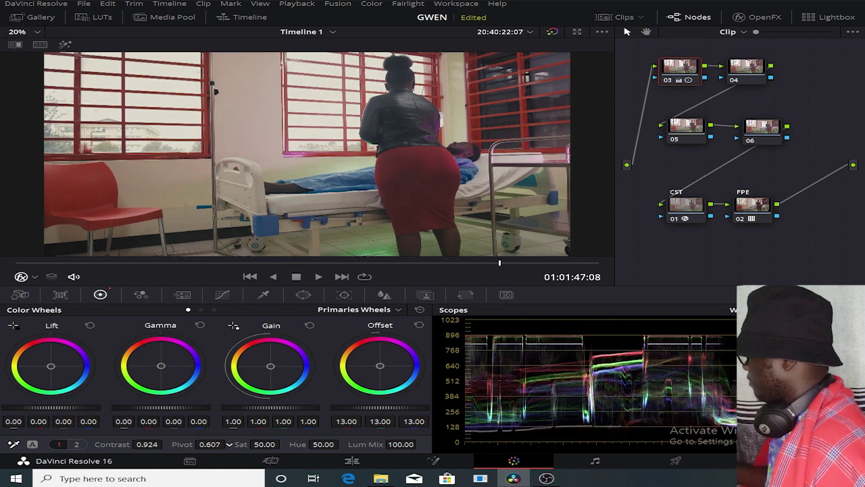
pyautogui.moveTo(167, 444)
pyautogui.mouseDown()
pyautogui.moveTo(181, 443)
pyautogui.moveTo(146, 444)
pyautogui.mouseUp()
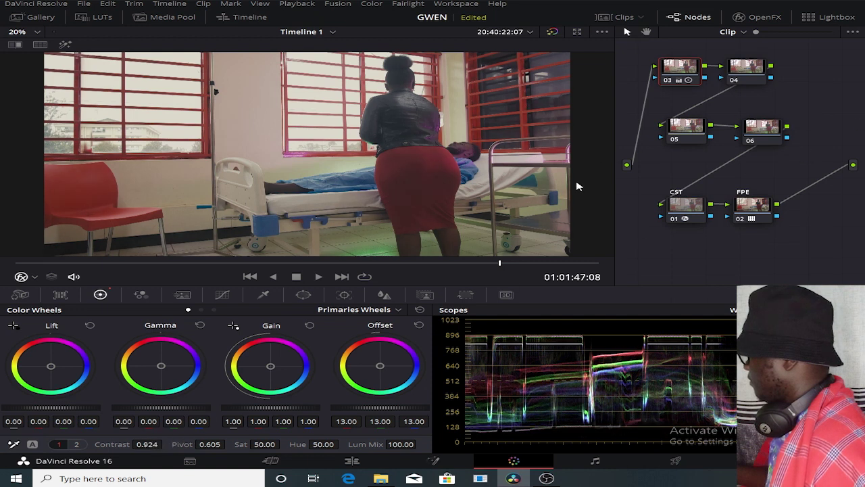
pyautogui.scroll(-3, 388, 408)
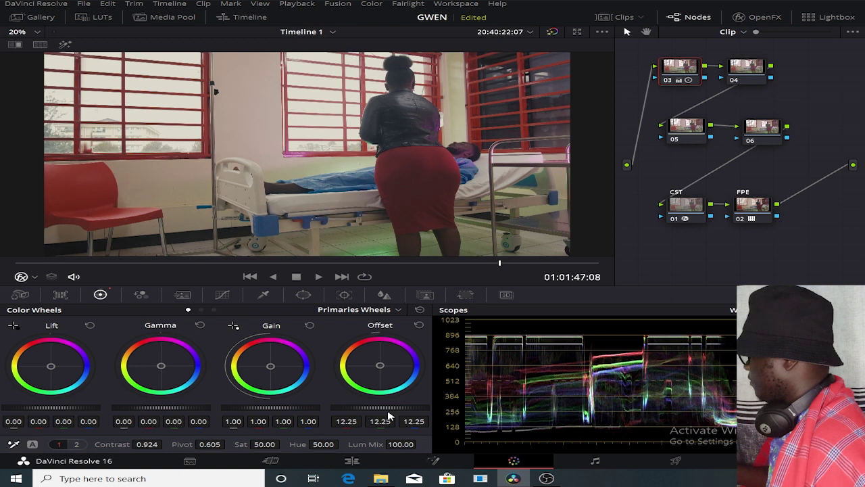
pyautogui.scroll(-2, 389, 407)
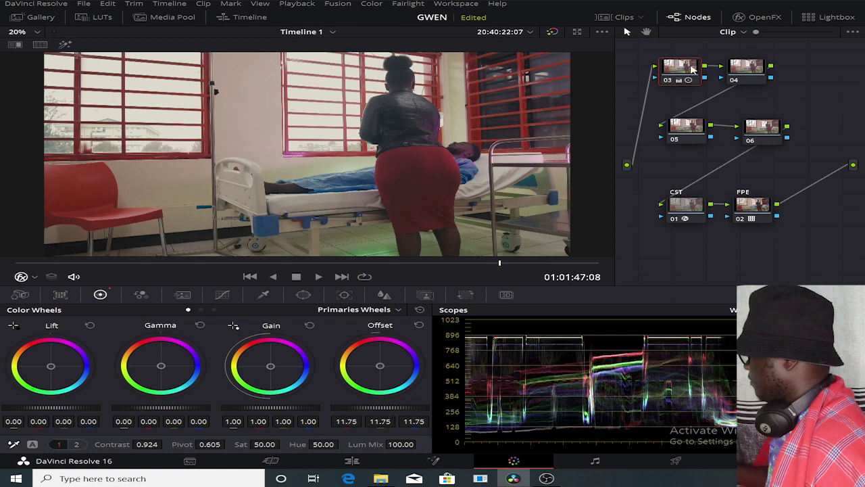
pyautogui.click(669, 81)
pyautogui.click(669, 80)
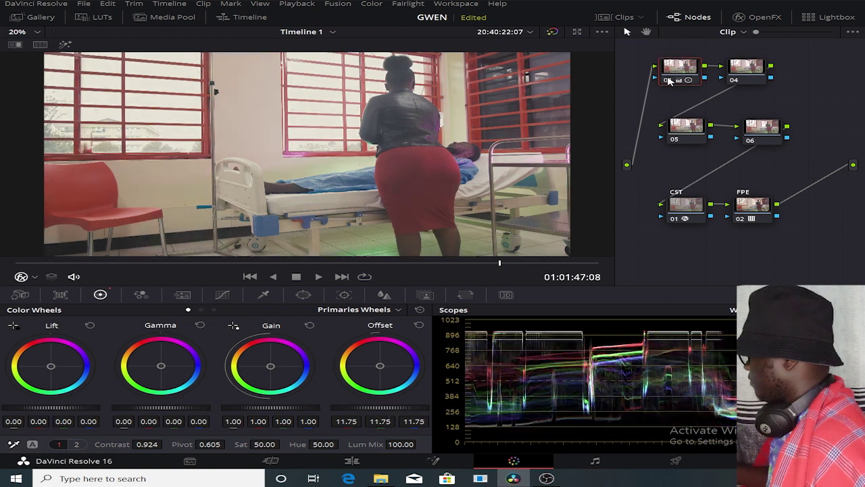
# - Raise node 04's saturation to about 69, comparing with the node disabled
pyautogui.click(755, 70)
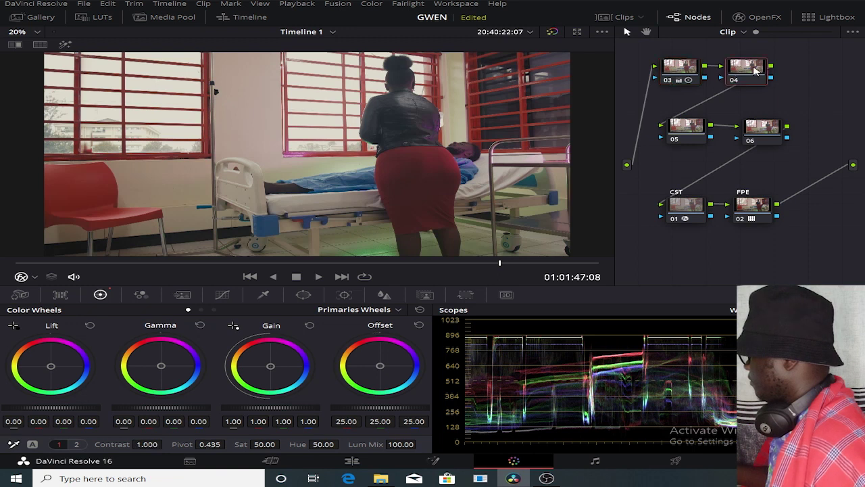
pyautogui.moveTo(284, 444); pyautogui.dragTo(288, 444)
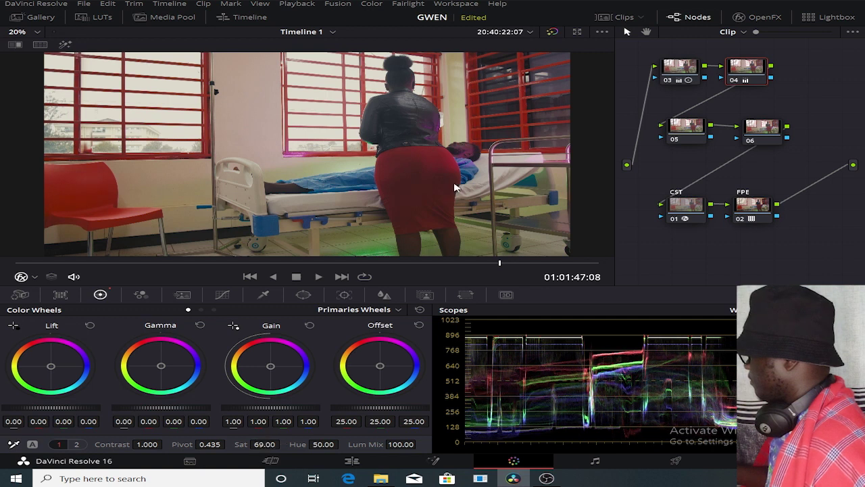
pyautogui.click(734, 80)
pyautogui.click(733, 80)
# - Label node 04 'SAT' and node 03 'PRE'
pyautogui.rightClick(738, 65)
pyautogui.click(747, 80)
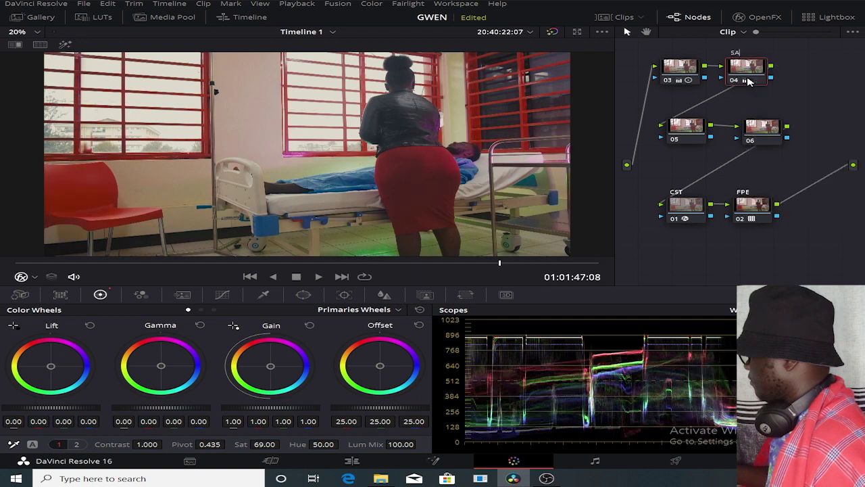
pyautogui.click(686, 68)
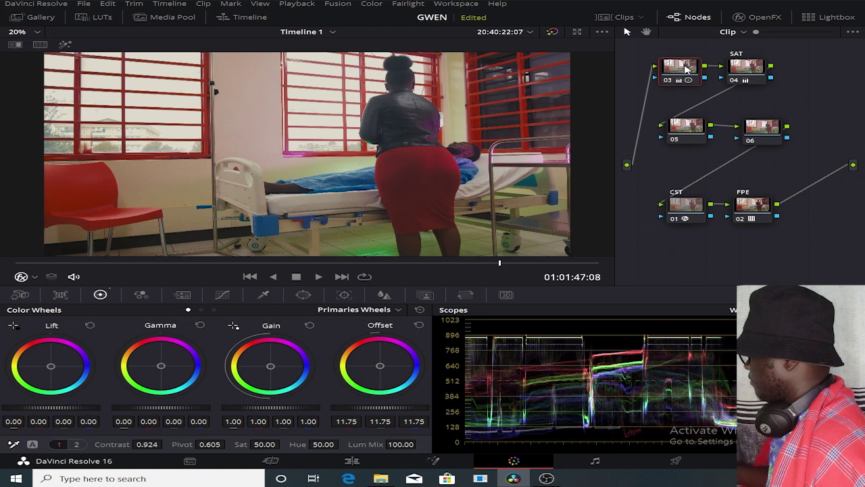
pyautogui.rightClick(686, 68)
pyautogui.click(710, 86)
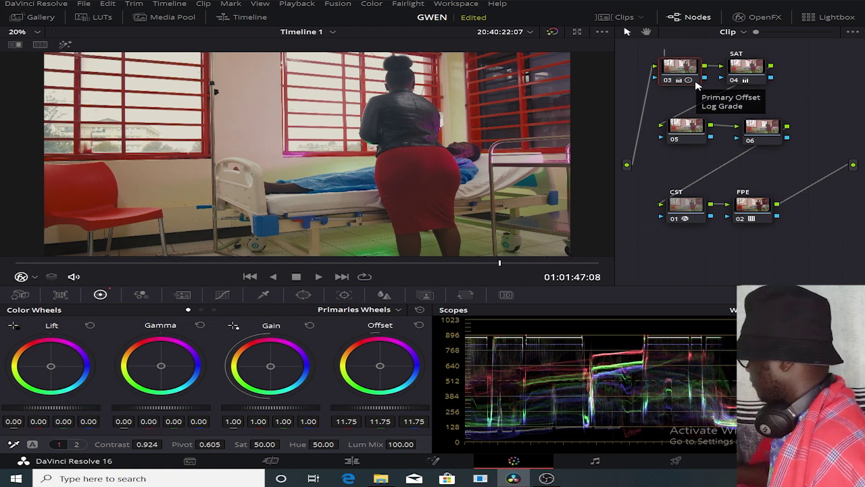
pyautogui.write('PRE')
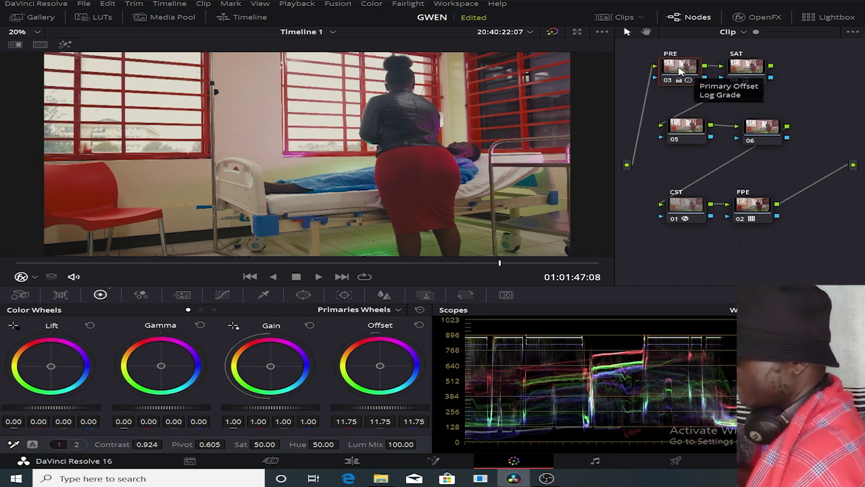
# - On node 05, switch the colour wheels to Log and warm the midtones slightly
pyautogui.click(550, 35)
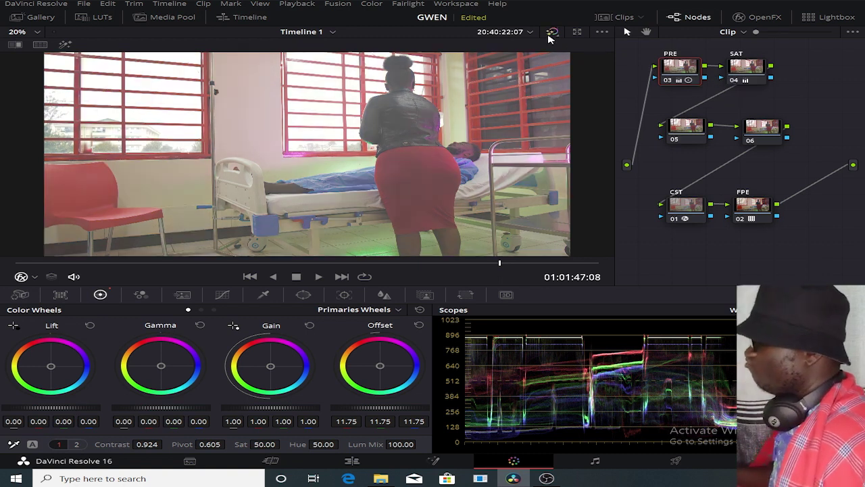
pyautogui.click(550, 35)
pyautogui.click(681, 131)
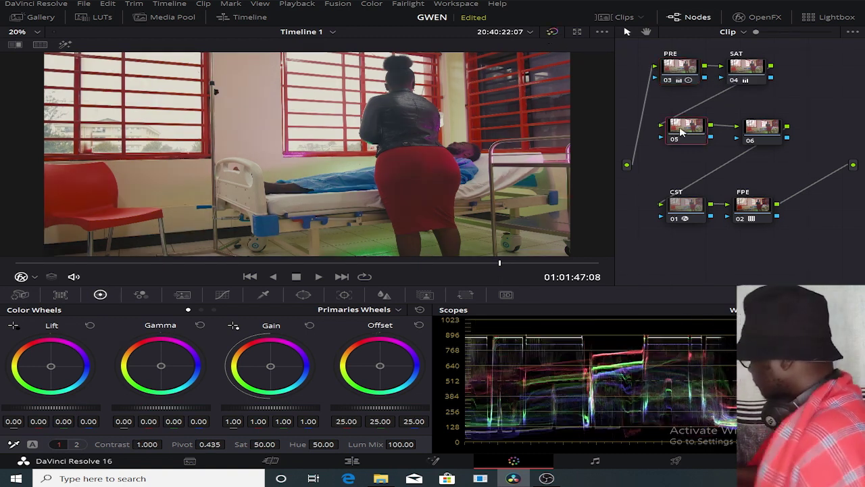
pyautogui.moveTo(681, 132); pyautogui.dragTo(668, 131)
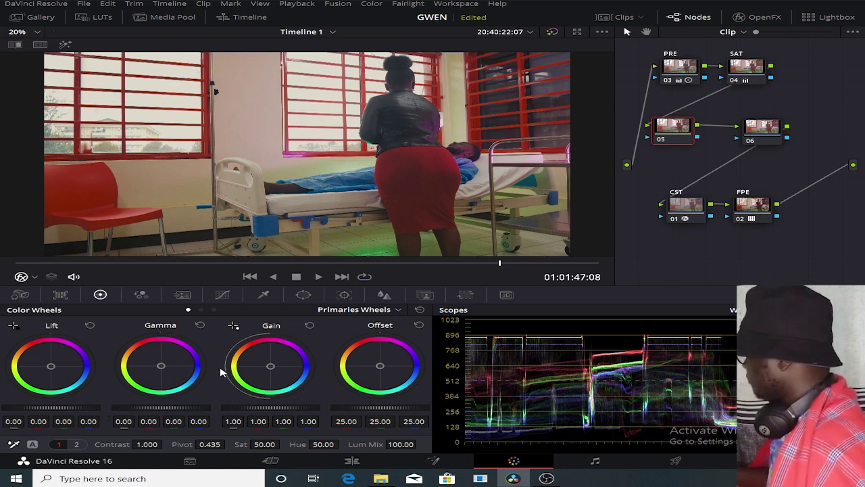
pyautogui.click(214, 310)
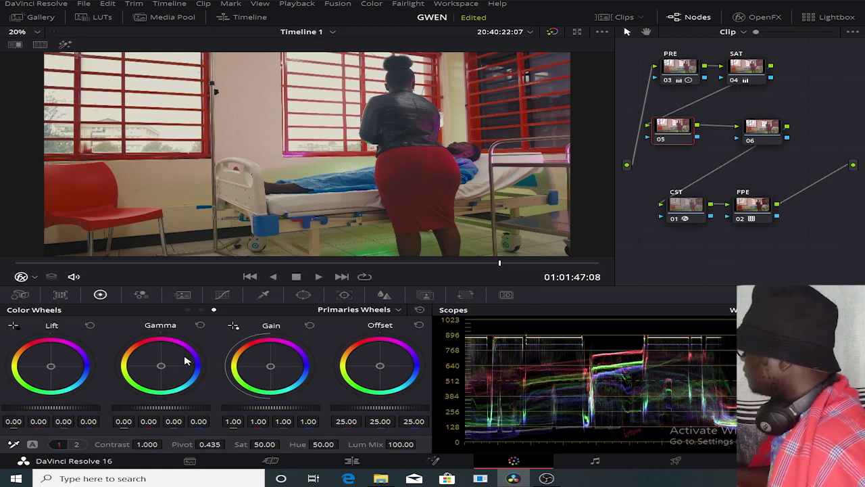
pyautogui.moveTo(161, 365); pyautogui.dragTo(157, 364)
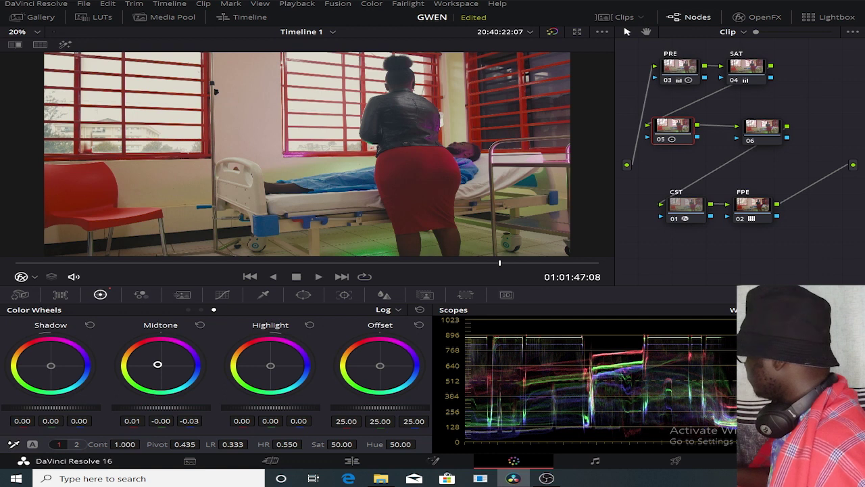
pyautogui.moveTo(158, 367); pyautogui.dragTo(157, 363)
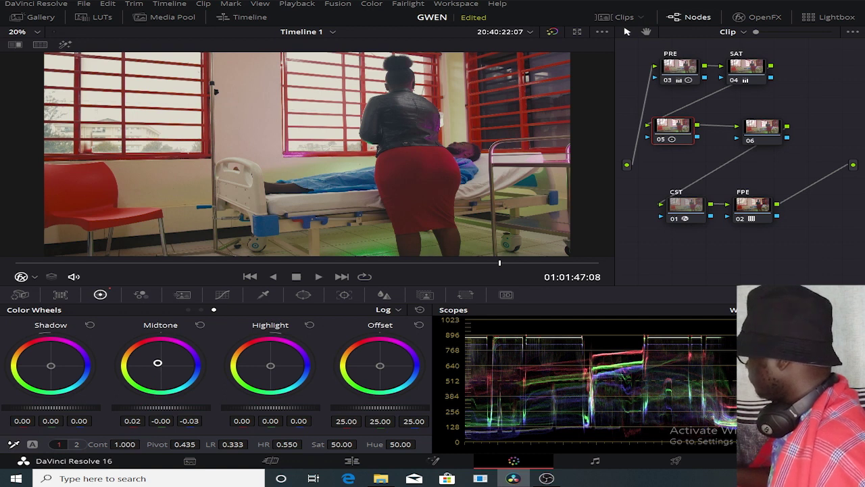
# - Cool the highlights to -0.19/0.04/0.16 and shift offset to 22.36/25.59/26.63
pyautogui.moveTo(273, 369); pyautogui.dragTo(270, 366)
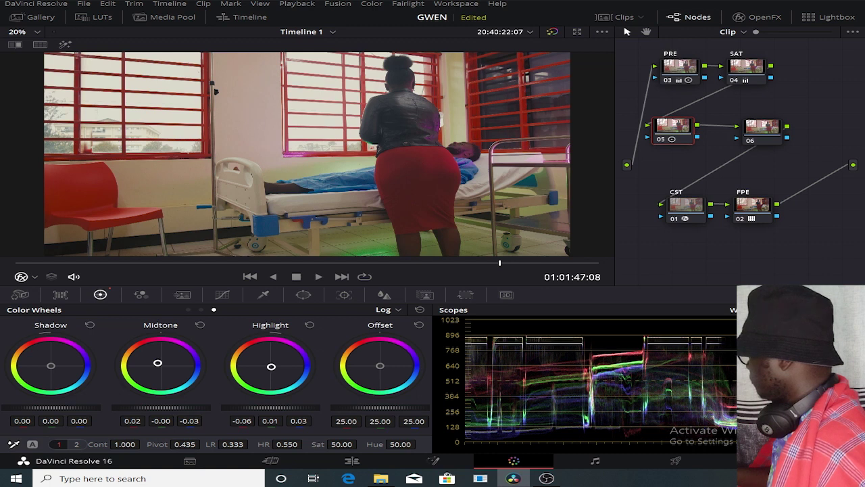
pyautogui.moveTo(272, 367); pyautogui.dragTo(273, 368)
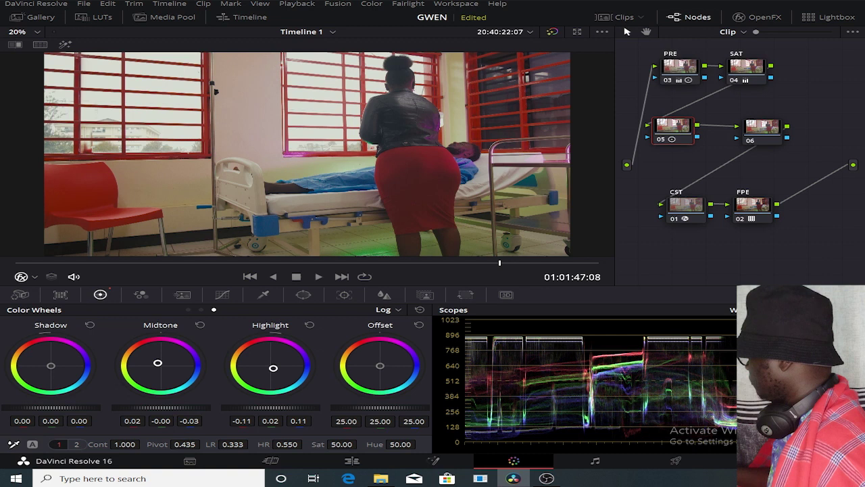
pyautogui.moveTo(273, 367); pyautogui.dragTo(274, 369)
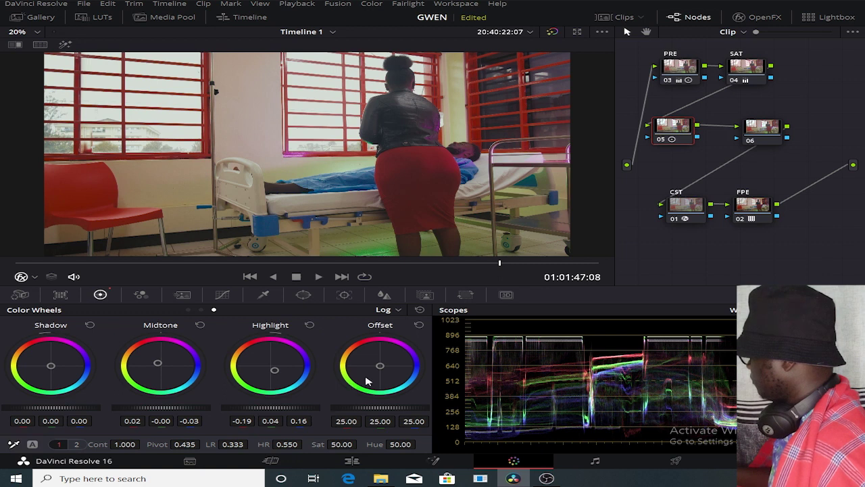
pyautogui.moveTo(381, 367); pyautogui.dragTo(382, 369)
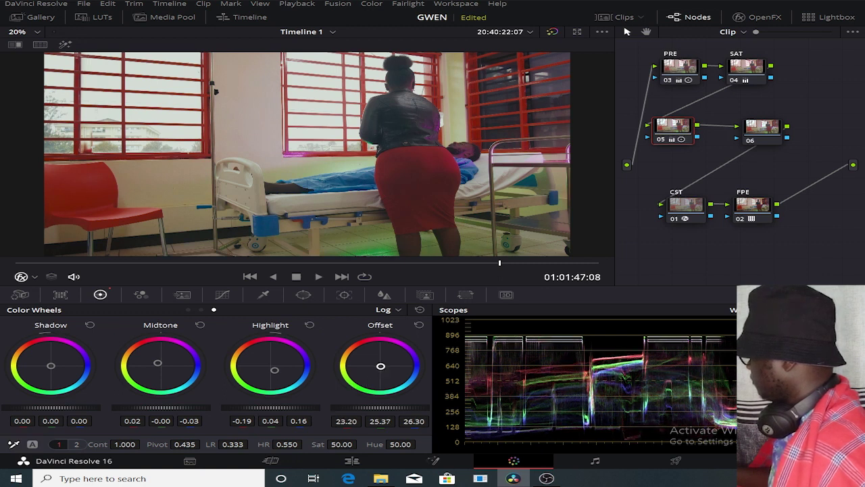
pyautogui.moveTo(380, 365); pyautogui.dragTo(382, 367)
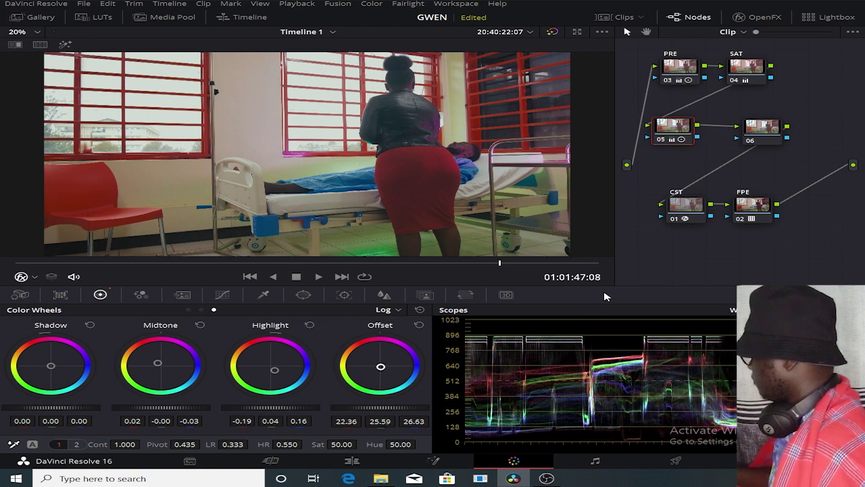
pyautogui.click(661, 140)
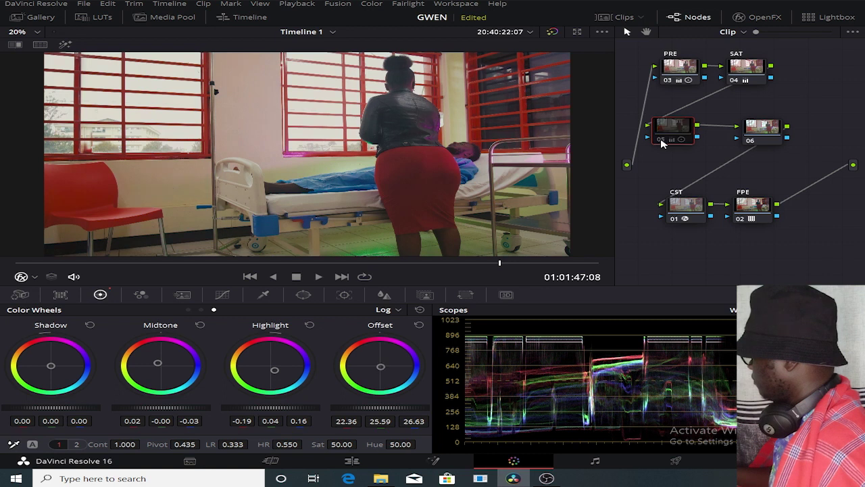
pyautogui.click(661, 140)
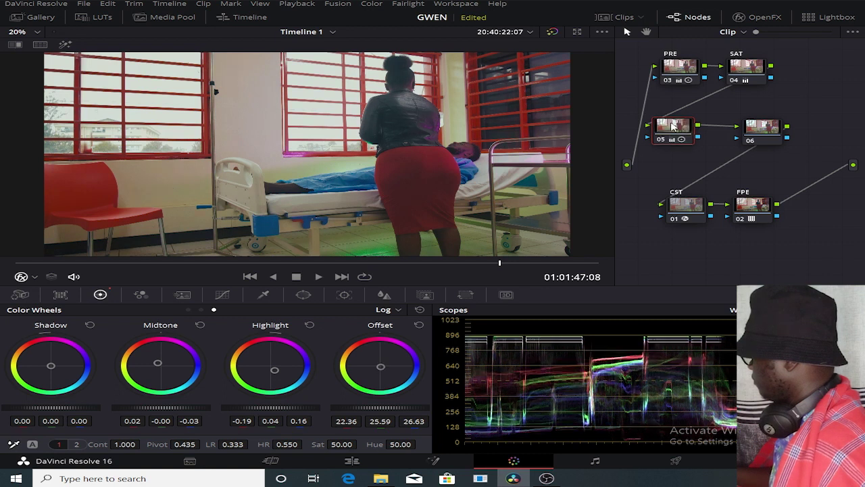
# - Set node 05's Temp to -20 on the second page of the primary bar
pyautogui.click(77, 444)
pyautogui.moveTo(136, 446); pyautogui.dragTo(147, 444)
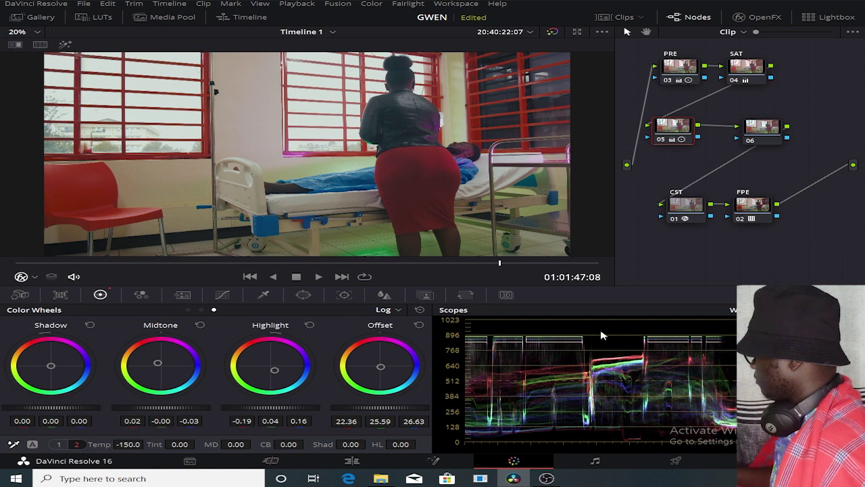
pyautogui.click(661, 140)
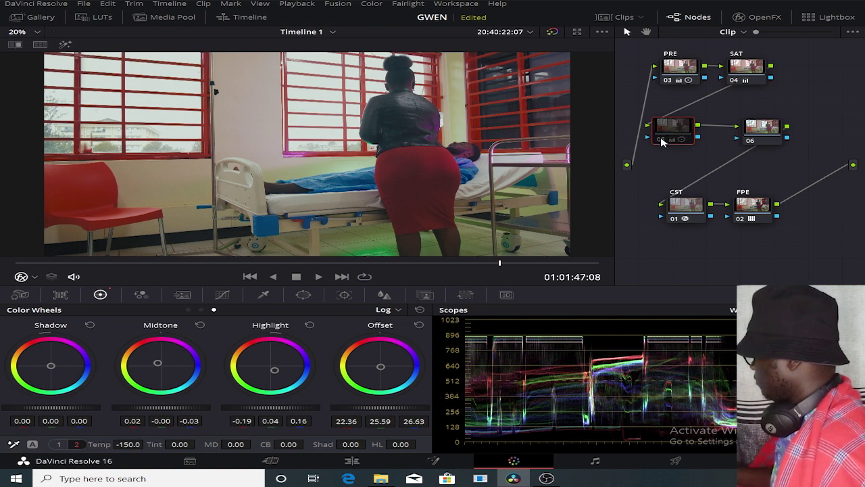
pyautogui.click(661, 139)
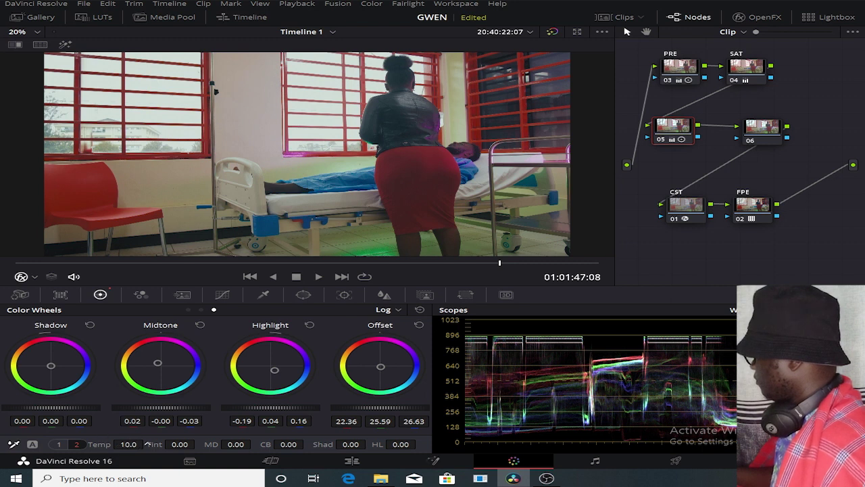
pyautogui.moveTo(147, 444); pyautogui.dragTo(141, 444)
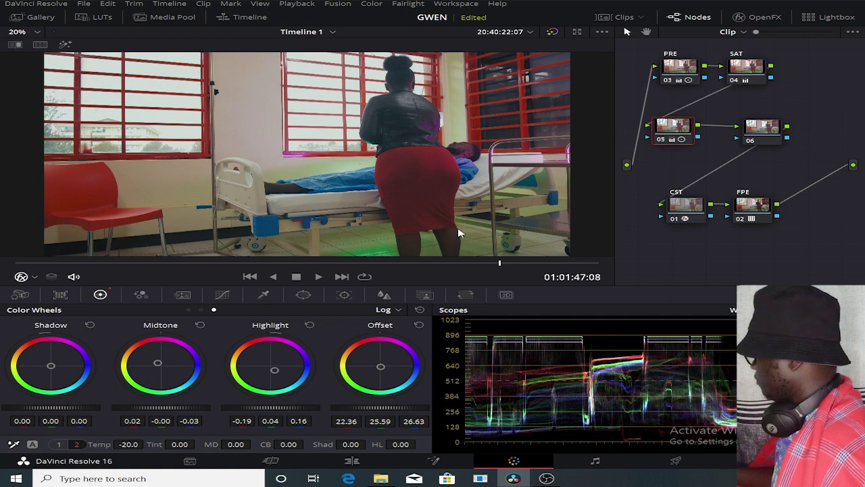
pyautogui.click(754, 72)
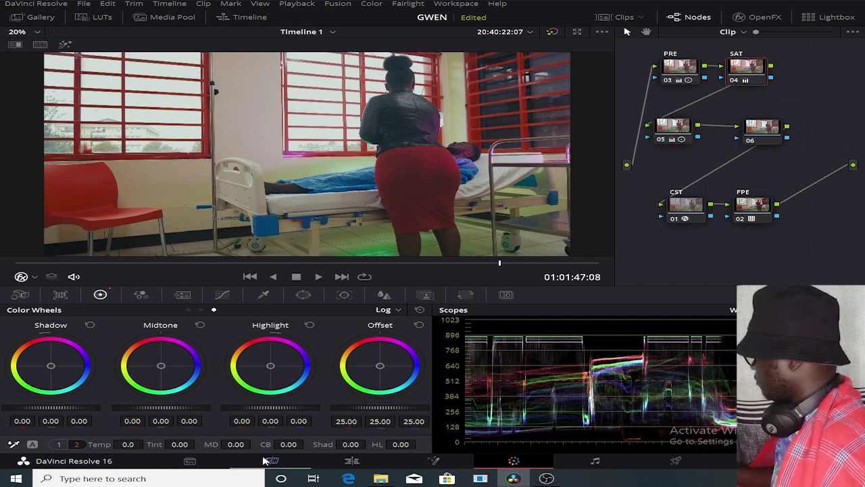
# - Push the SAT node's saturation to 91.60 and compare against the ungraded image
pyautogui.click(59, 444)
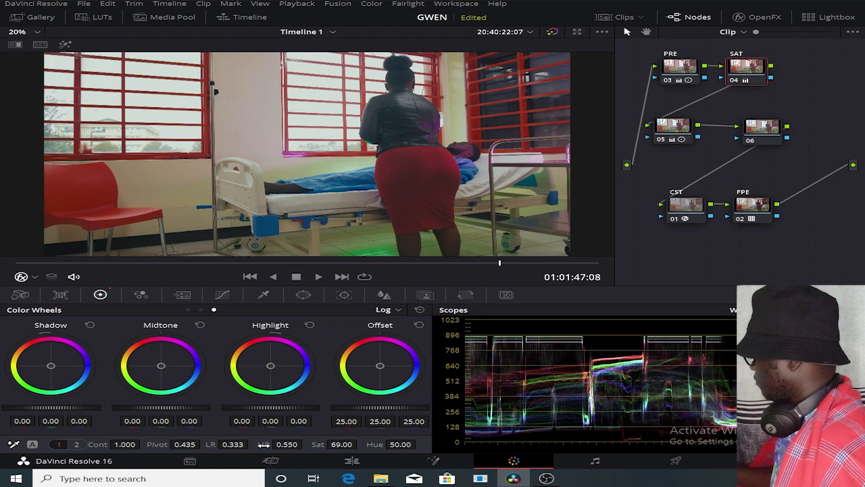
pyautogui.moveTo(361, 444); pyautogui.dragTo(362, 444)
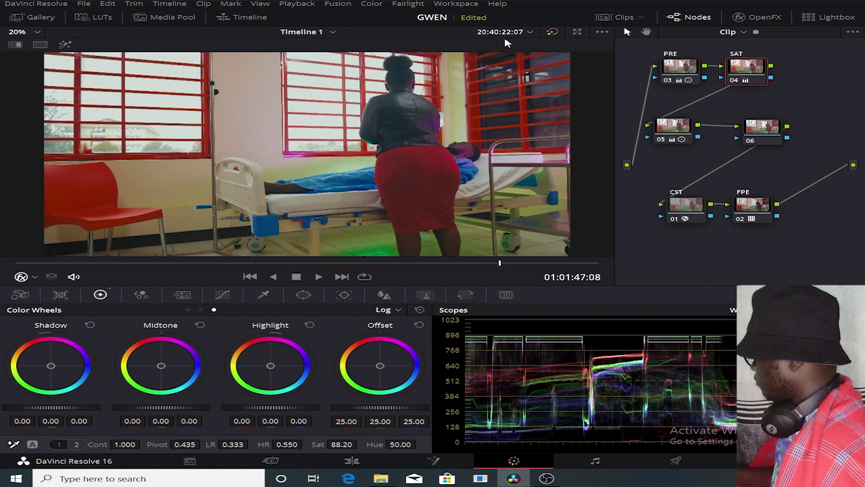
pyautogui.click(556, 32)
pyautogui.click(555, 32)
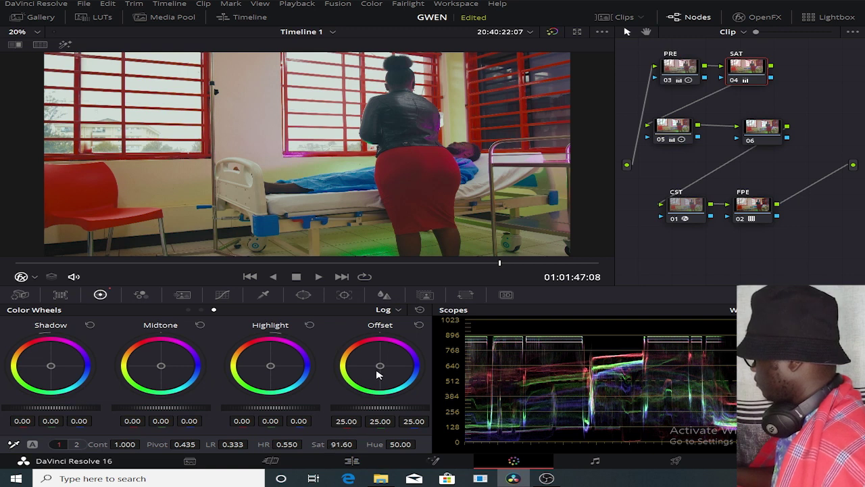
pyautogui.scroll(-1, 389, 154)
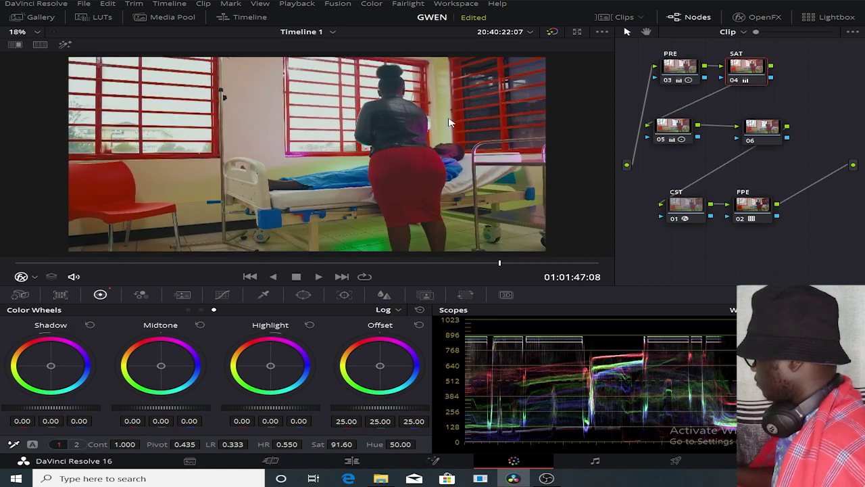
pyautogui.click(553, 33)
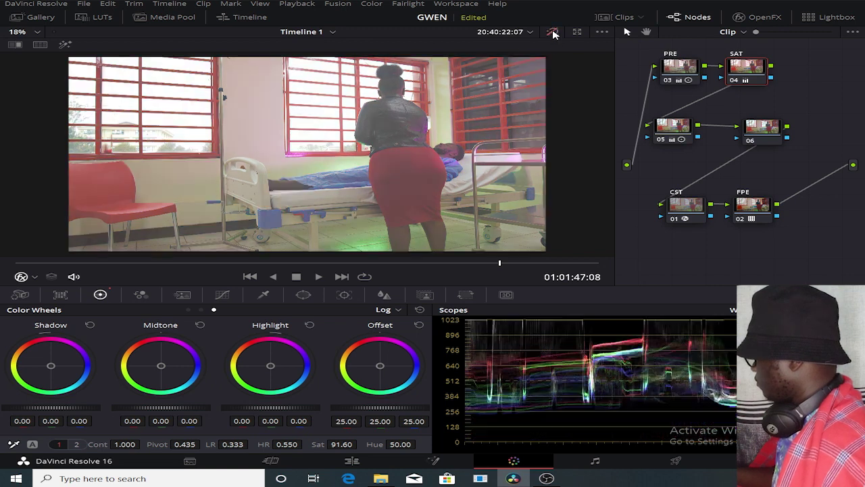
pyautogui.click(553, 33)
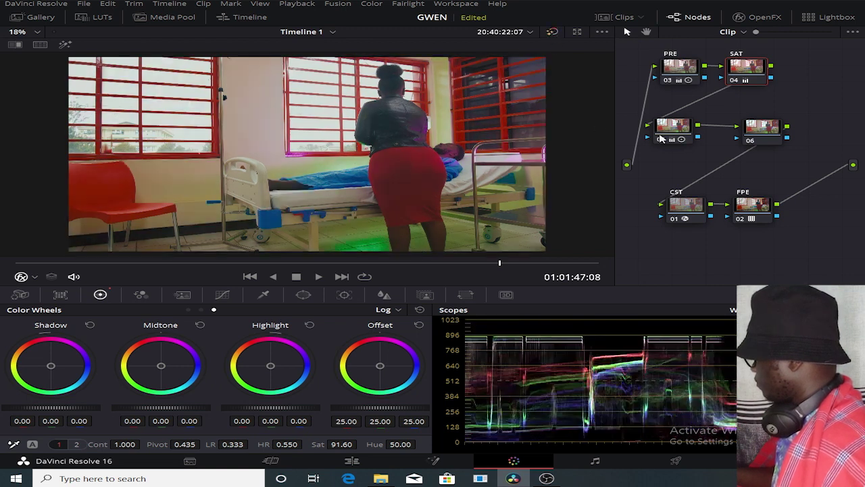
pyautogui.moveTo(755, 131); pyautogui.dragTo(745, 127)
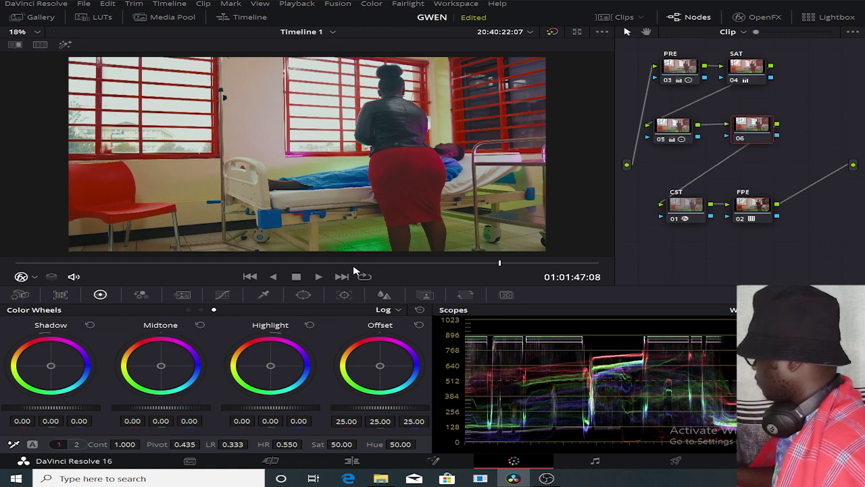
# - On node 06, drop the Sat vs Sat curve's high-saturation end to 0.22 output
pyautogui.click(222, 296)
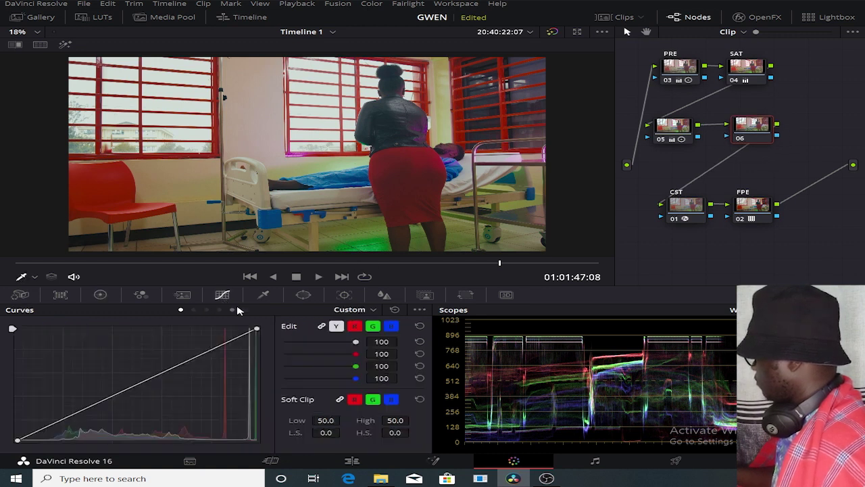
pyautogui.click(246, 310)
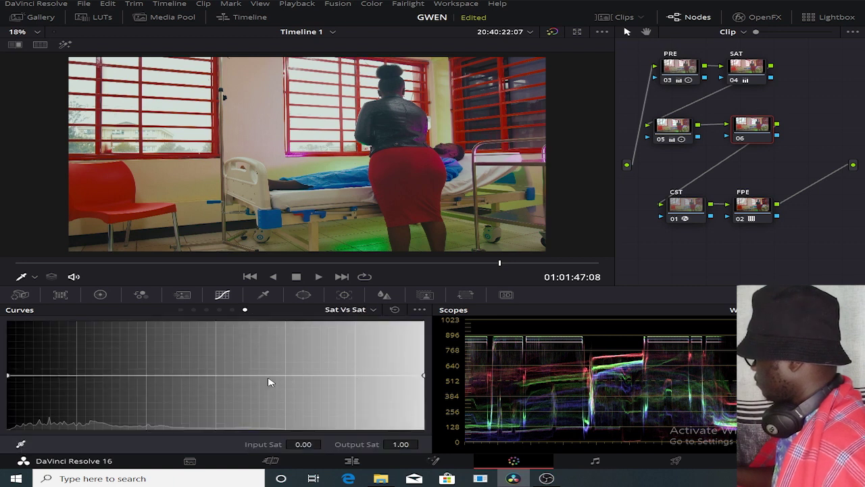
pyautogui.moveTo(424, 376); pyautogui.dragTo(429, 404)
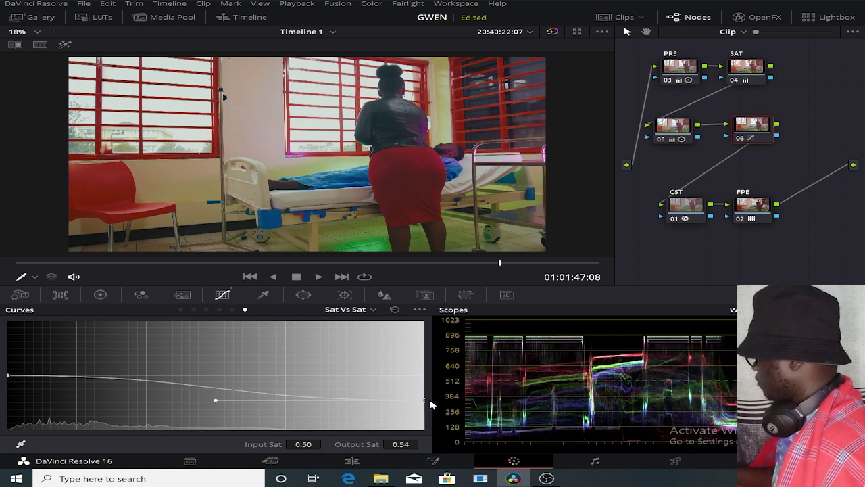
pyautogui.moveTo(429, 404); pyautogui.dragTo(436, 422)
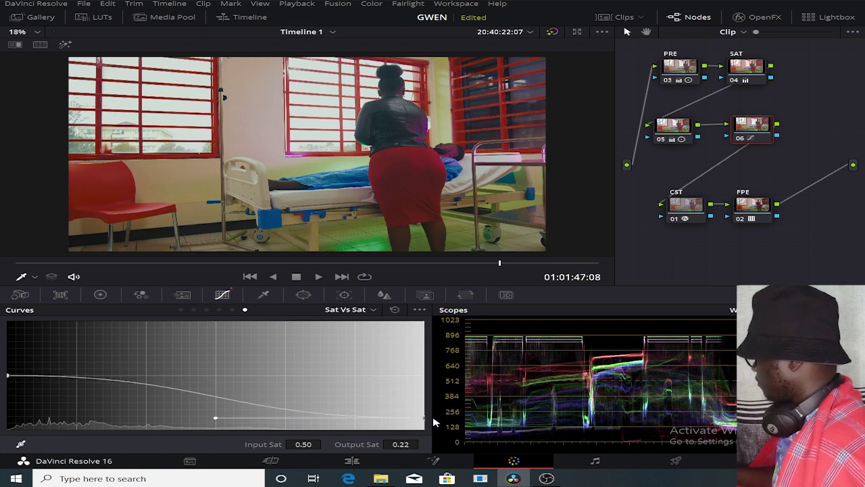
pyautogui.scroll(3, 463, 130)
pyautogui.scroll(-3, 463, 129)
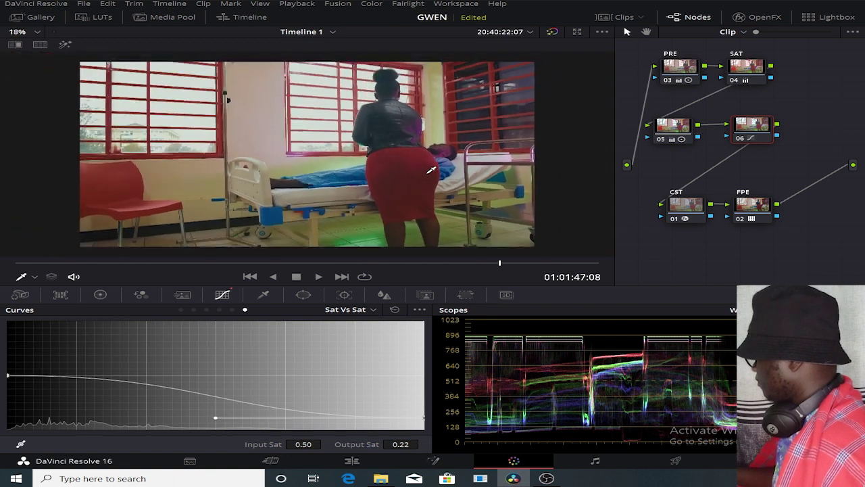
pyautogui.scroll(-1, 473, 101)
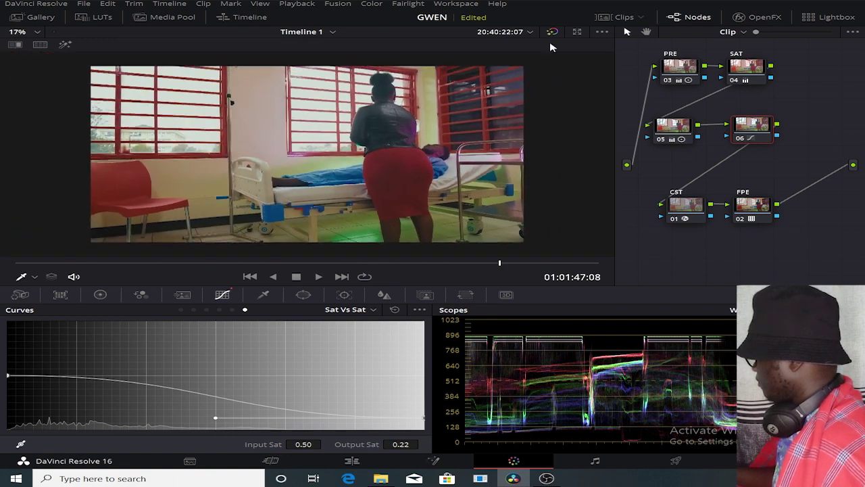
pyautogui.click(741, 139)
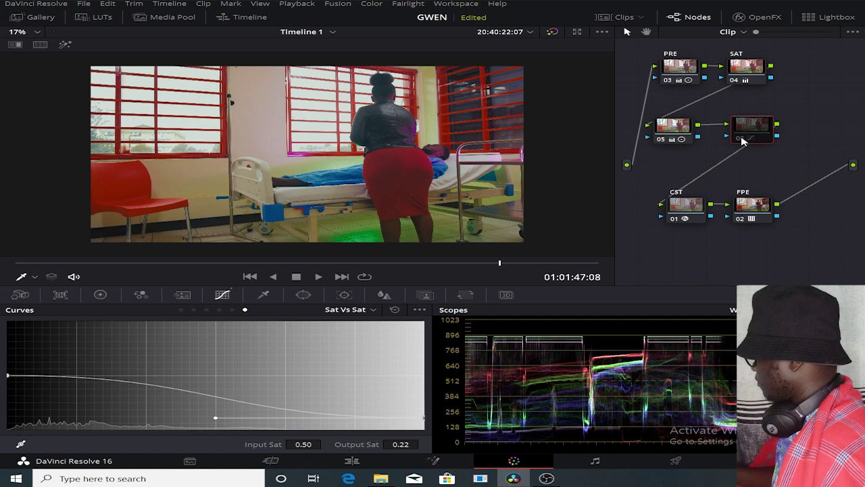
pyautogui.click(741, 139)
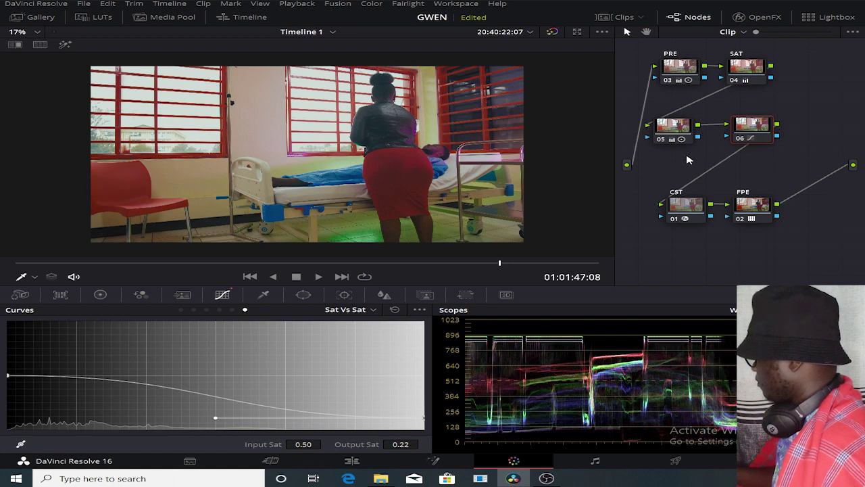
pyautogui.scroll(1, 162, 170)
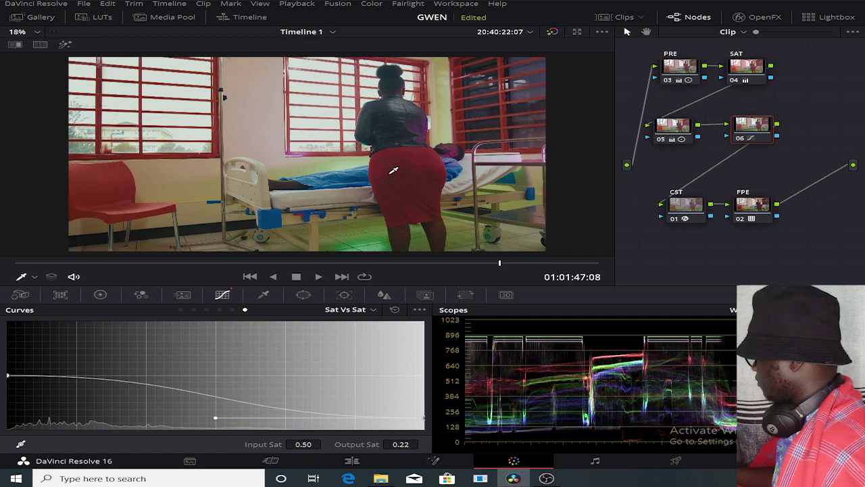
pyautogui.click(743, 74)
pyautogui.click(100, 295)
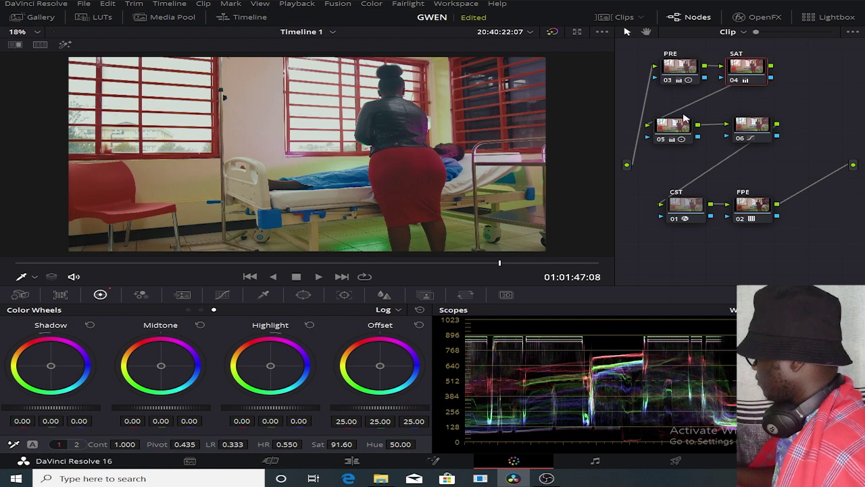
# - Nudge node 05's highlight wheel toward yellow-green and its shadow wheel slightly toward teal
pyautogui.click(681, 127)
pyautogui.moveTo(274, 375); pyautogui.dragTo(270, 374)
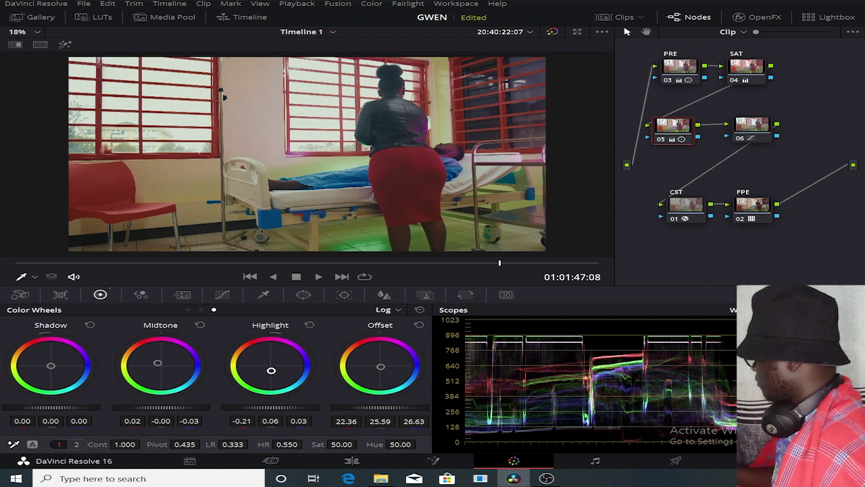
pyautogui.moveTo(271, 370); pyautogui.dragTo(264, 365)
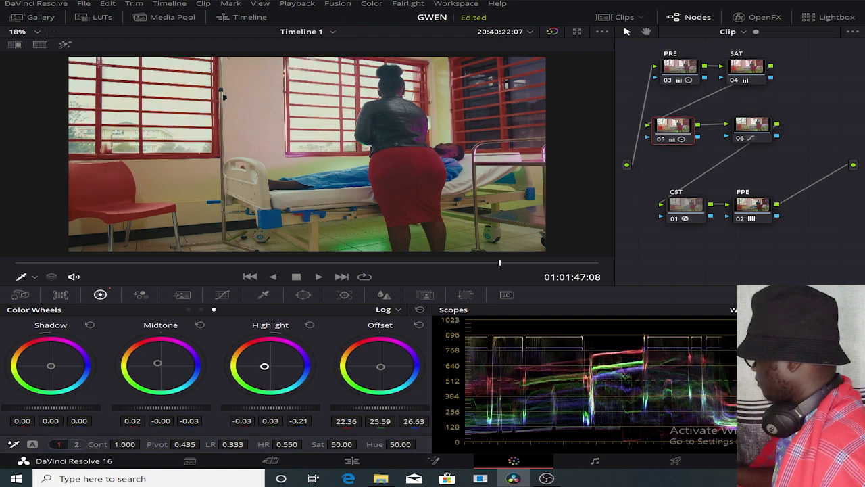
pyautogui.moveTo(265, 366); pyautogui.dragTo(265, 366)
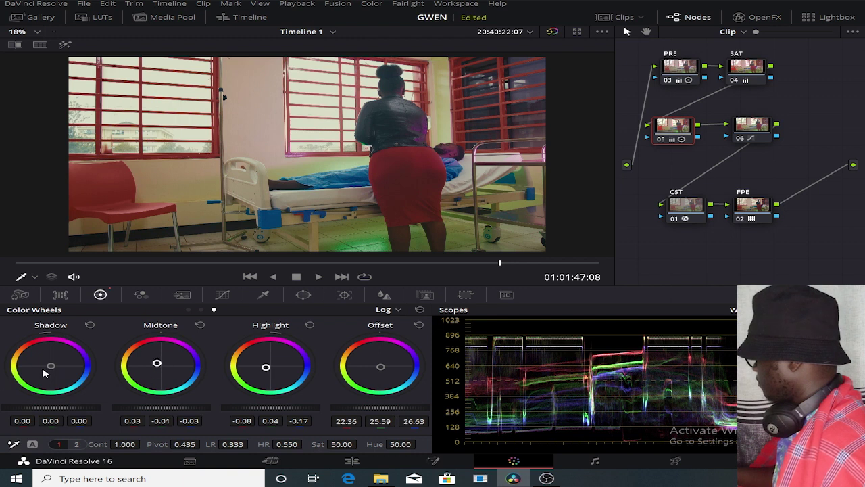
pyautogui.moveTo(55, 369); pyautogui.dragTo(55, 369)
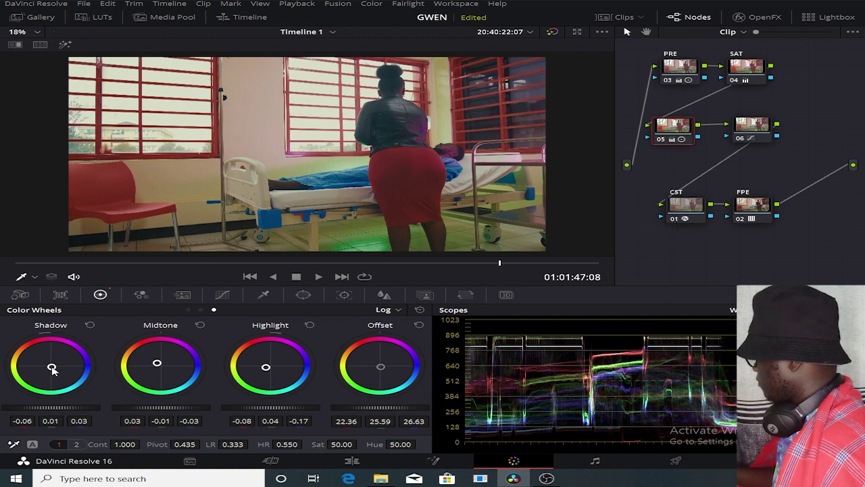
# - Compare node 05 off and on, then reset its temperature to 0
pyautogui.click(661, 139)
pyautogui.click(661, 139)
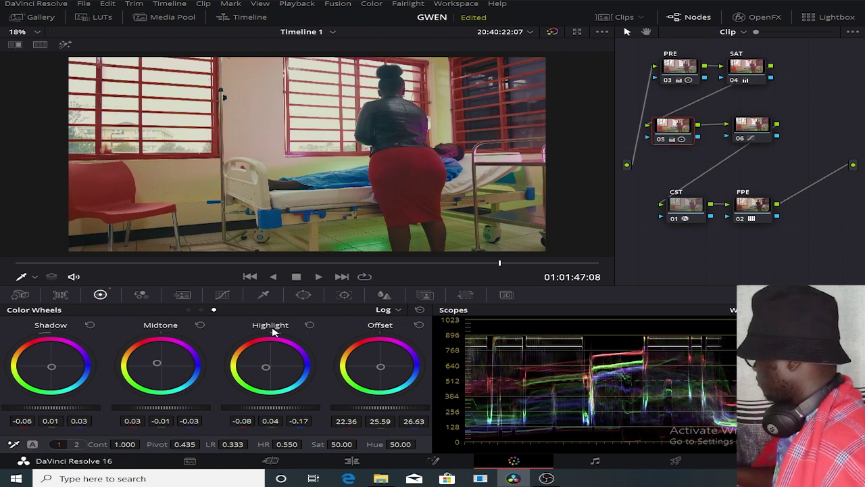
pyautogui.click(78, 444)
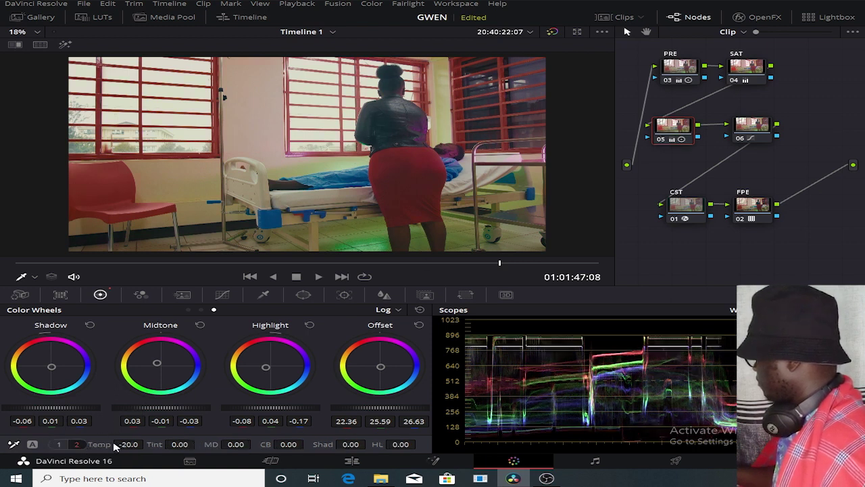
pyautogui.doubleClick(106, 442)
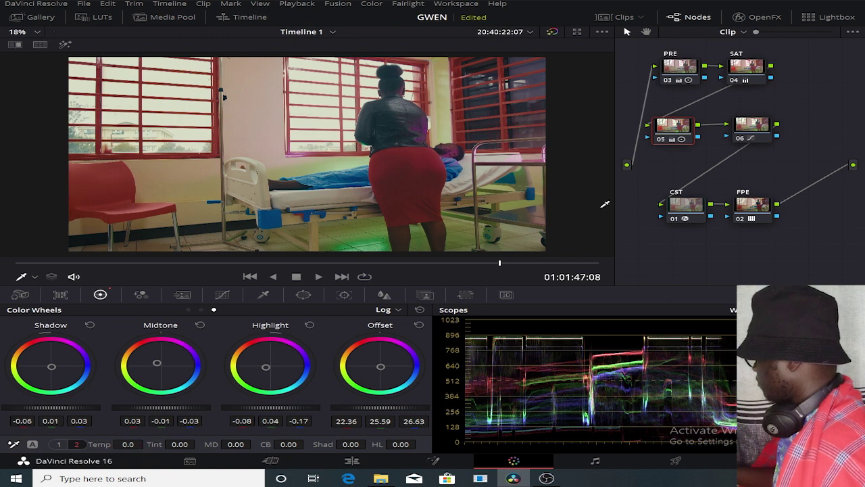
# - Compare node 06 off and on, then raise its Sat vs Sat curve's high end to Output Sat 0.38
pyautogui.click(744, 127)
pyautogui.click(740, 138)
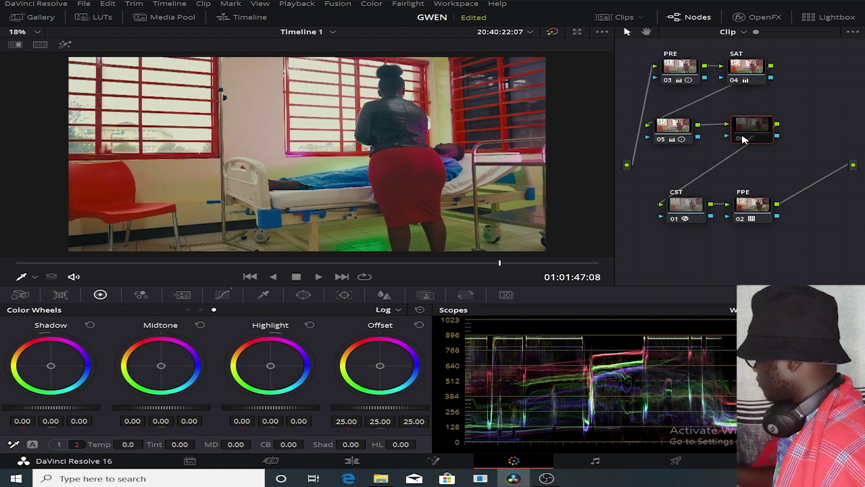
pyautogui.click(740, 138)
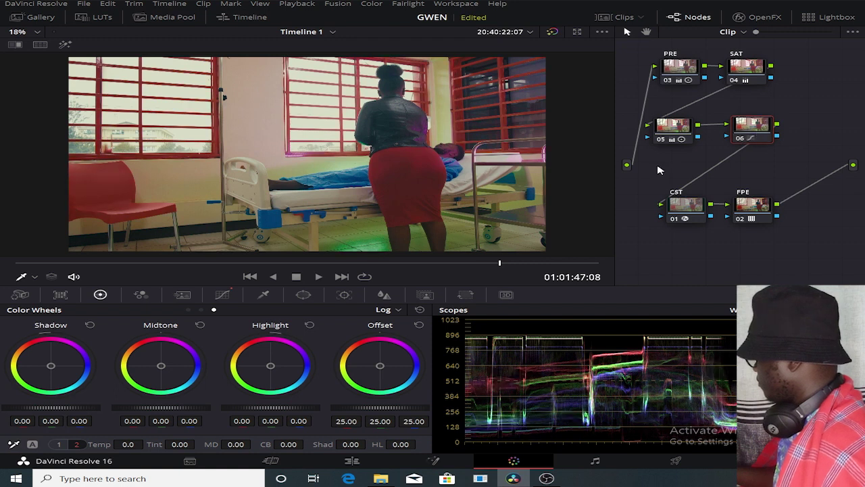
pyautogui.click(211, 294)
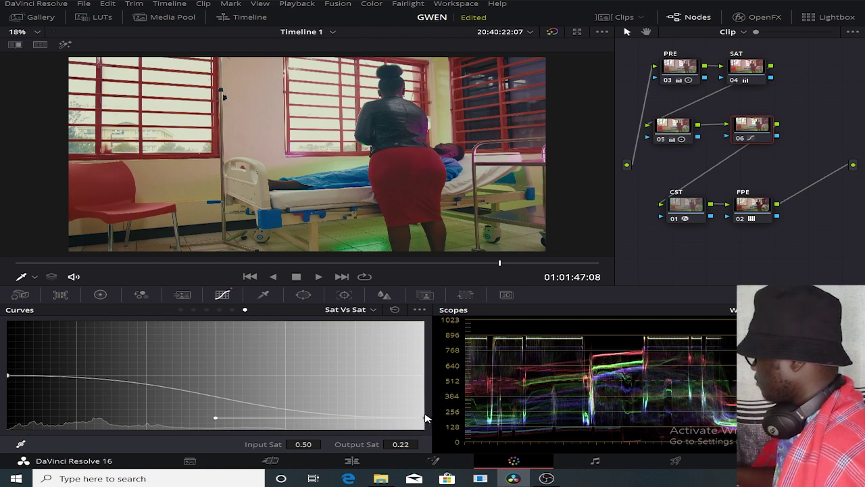
pyautogui.moveTo(427, 418); pyautogui.dragTo(426, 413)
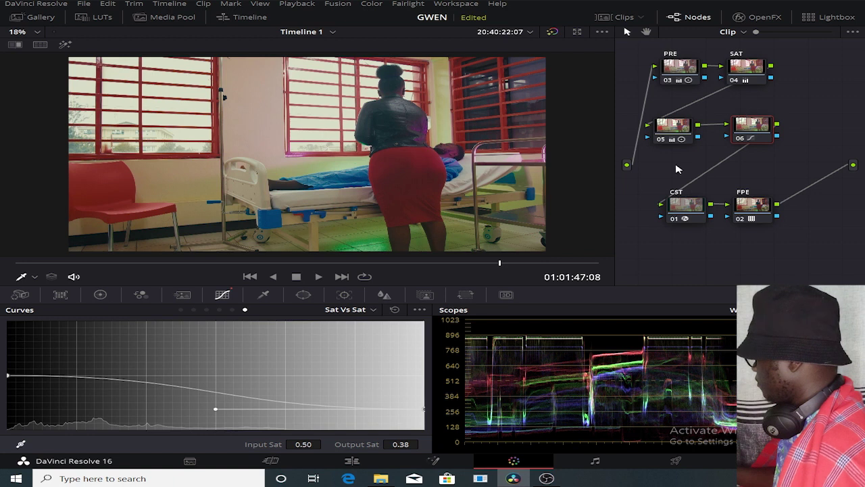
pyautogui.click(182, 309)
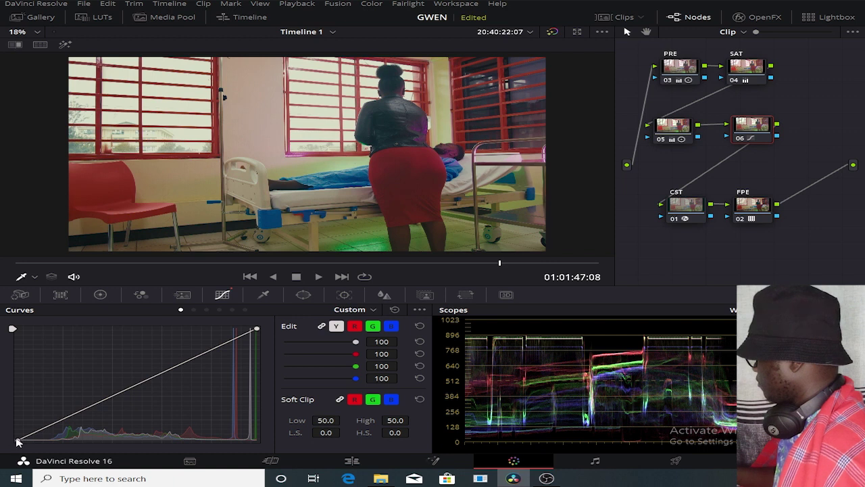
# - Lift node 06's curve black point, pull the white point down, and enable Editable Splines
pyautogui.moveTo(17, 439); pyautogui.dragTo(17, 435)
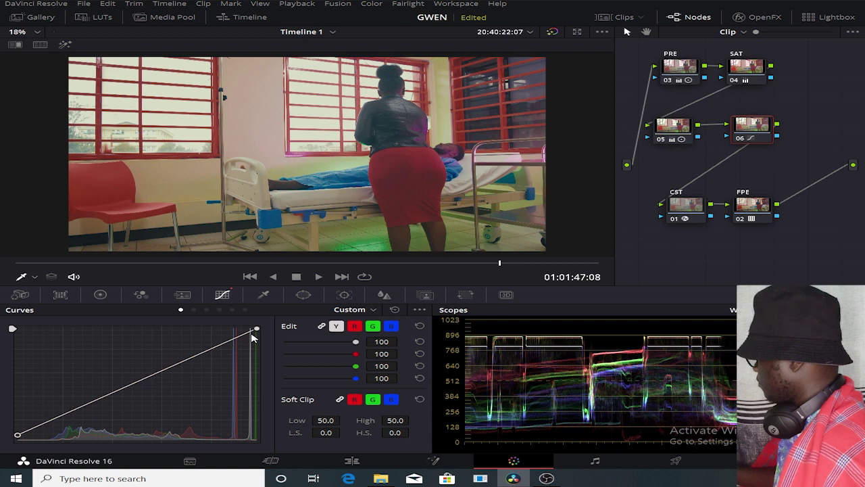
pyautogui.moveTo(258, 330); pyautogui.dragTo(263, 345)
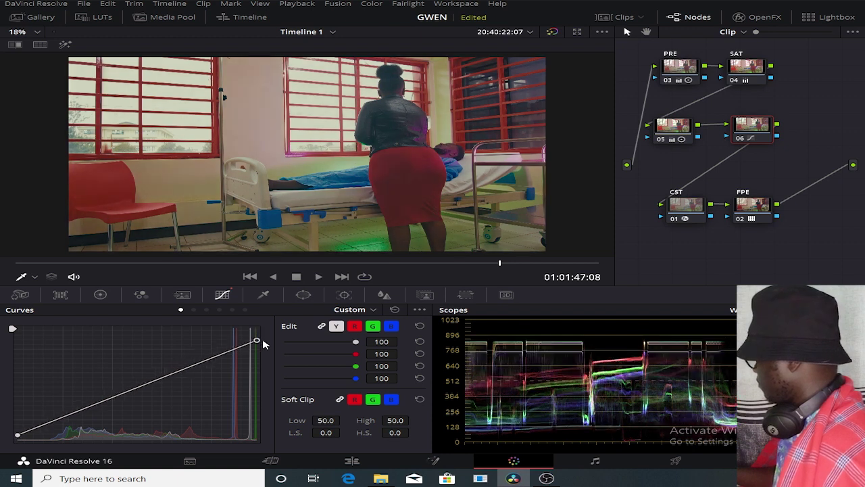
pyautogui.moveTo(263, 344); pyautogui.dragTo(265, 345)
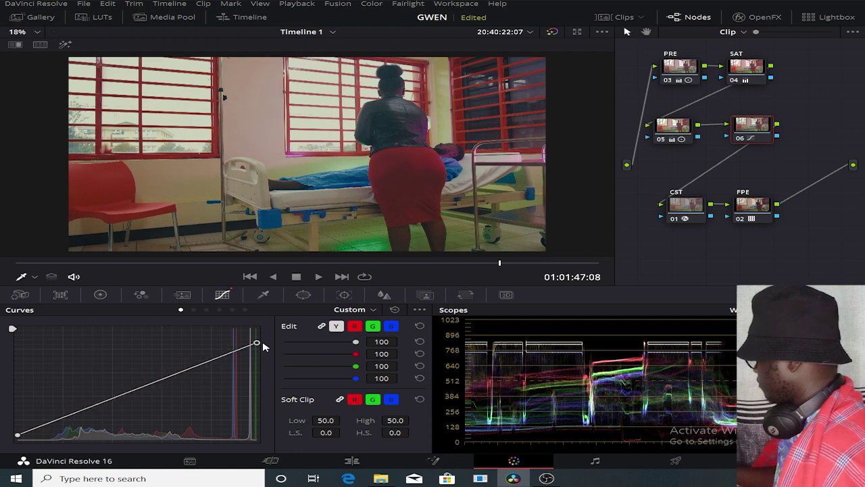
pyautogui.click(419, 310)
pyautogui.click(449, 374)
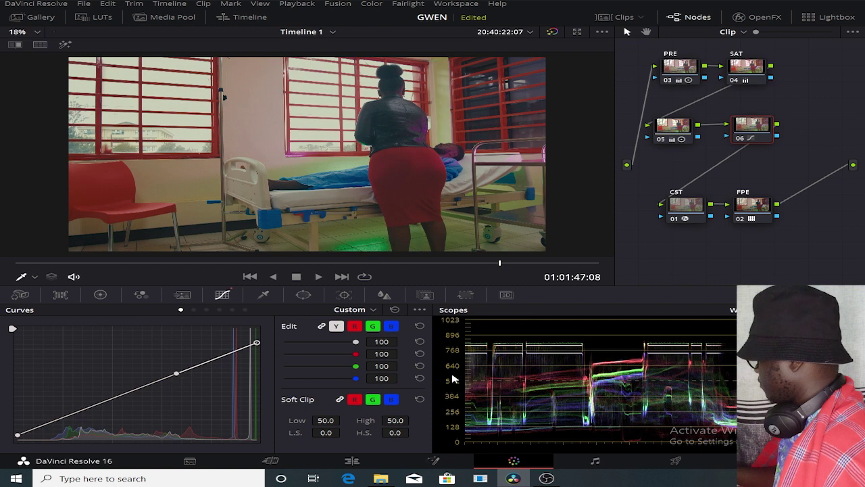
# - Add a low control point to node 06's curve to shape the shadows
pyautogui.moveTo(175, 375); pyautogui.dragTo(193, 357)
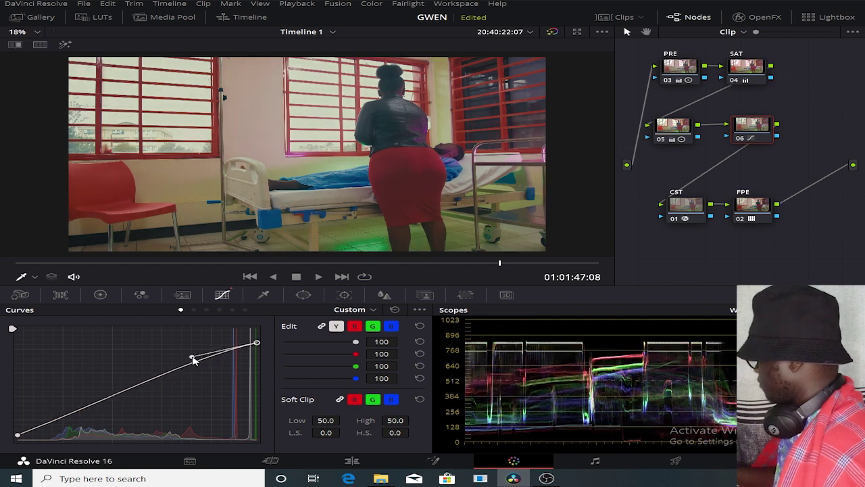
pyautogui.moveTo(193, 357); pyautogui.dragTo(190, 356)
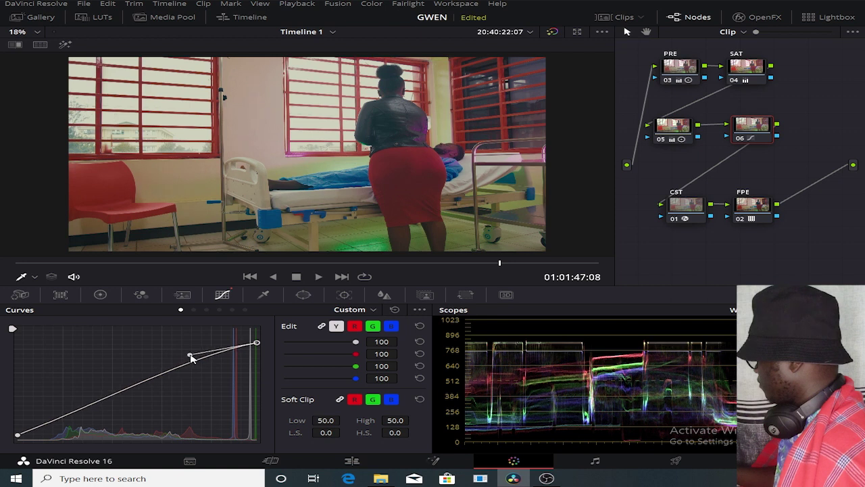
pyautogui.hotkey('ctrl', 'z')
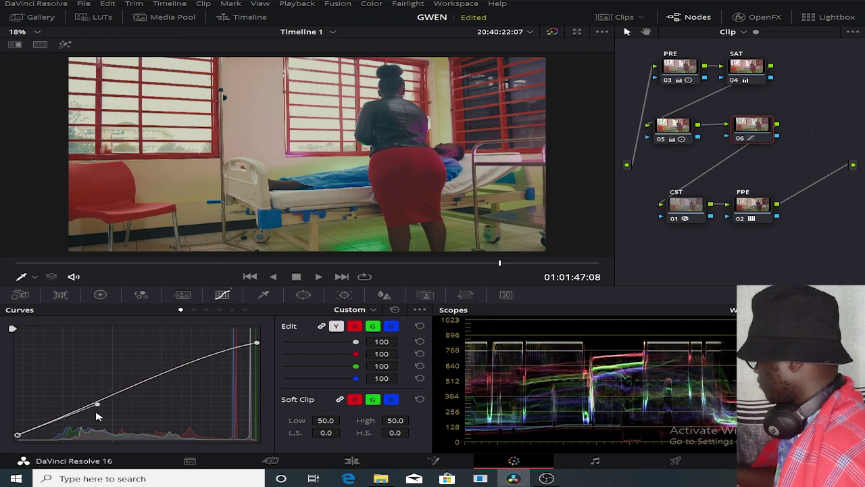
pyautogui.moveTo(97, 405); pyautogui.dragTo(73, 427)
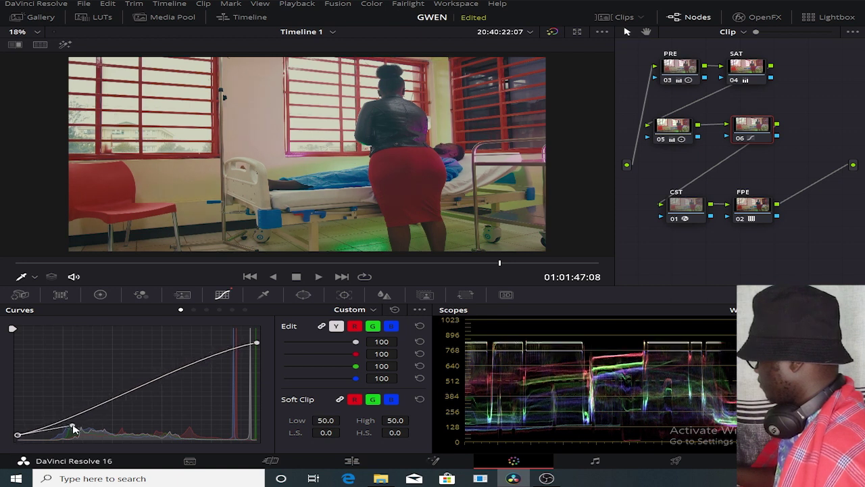
pyautogui.moveTo(73, 427); pyautogui.dragTo(67, 427)
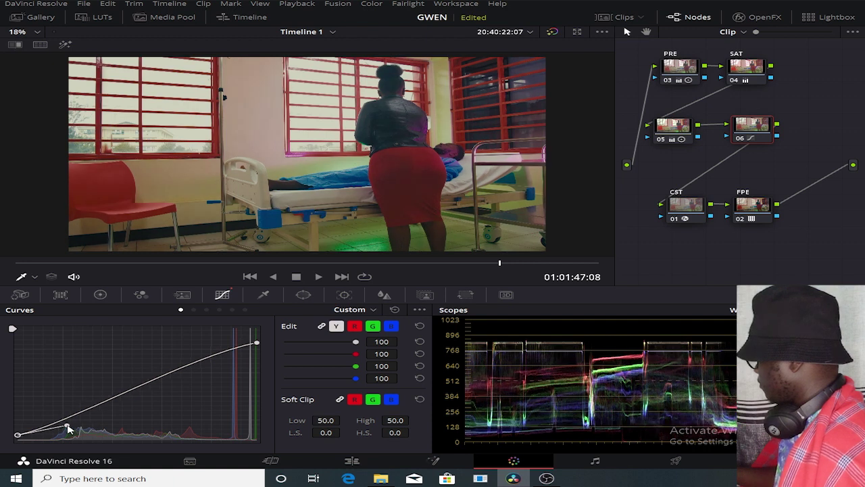
# - Compare the image with node 06's curve on and off, testing a slight black-point lift
pyautogui.hotkey('ctrl', 'd')
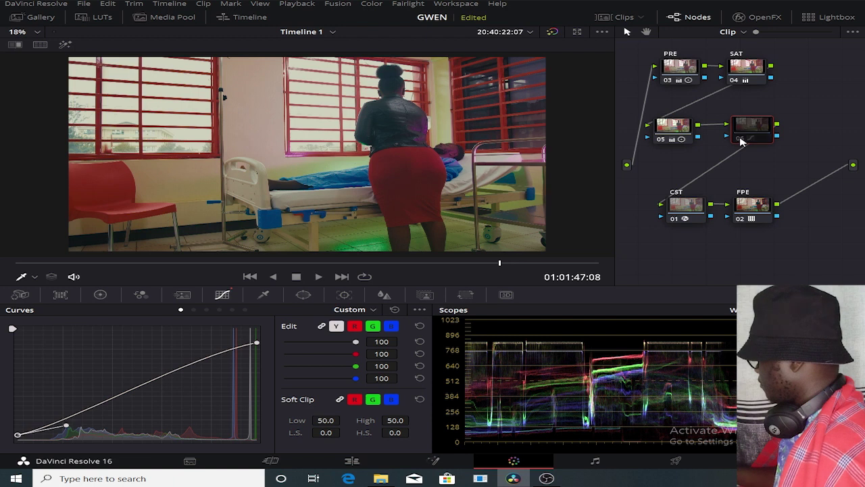
pyautogui.hotkey('ctrl', 'd')
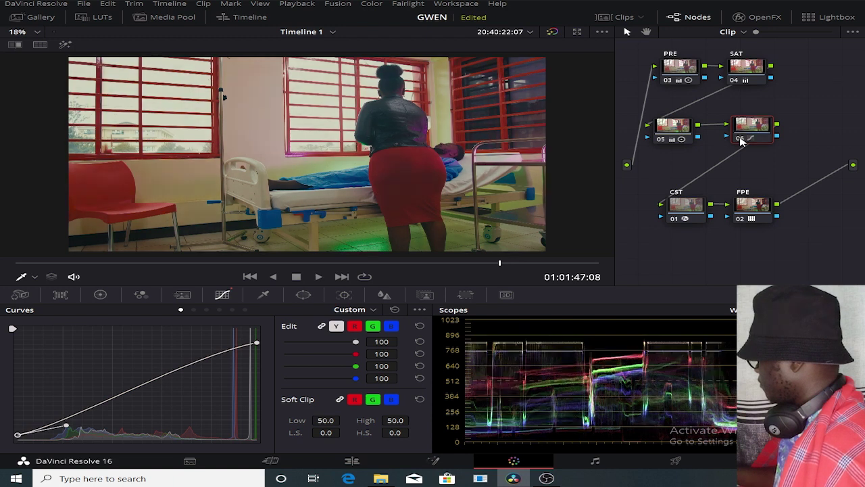
pyautogui.click(741, 140)
pyautogui.click(741, 140)
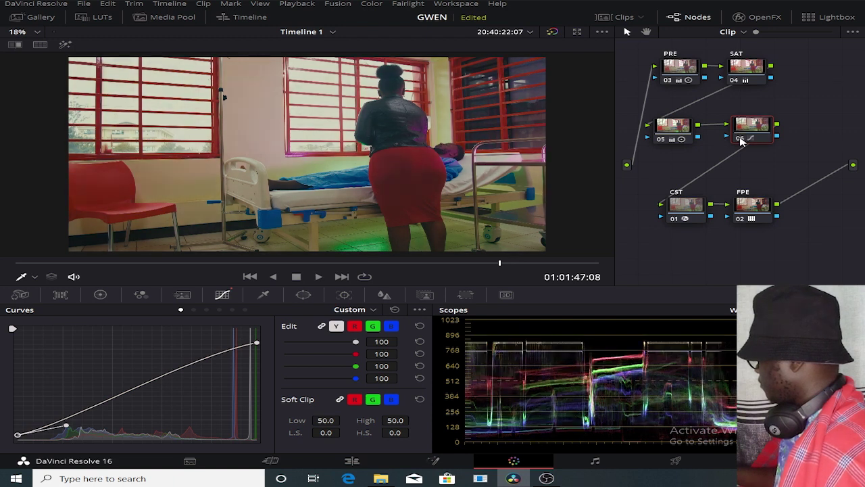
pyautogui.click(741, 140)
pyautogui.click(741, 140)
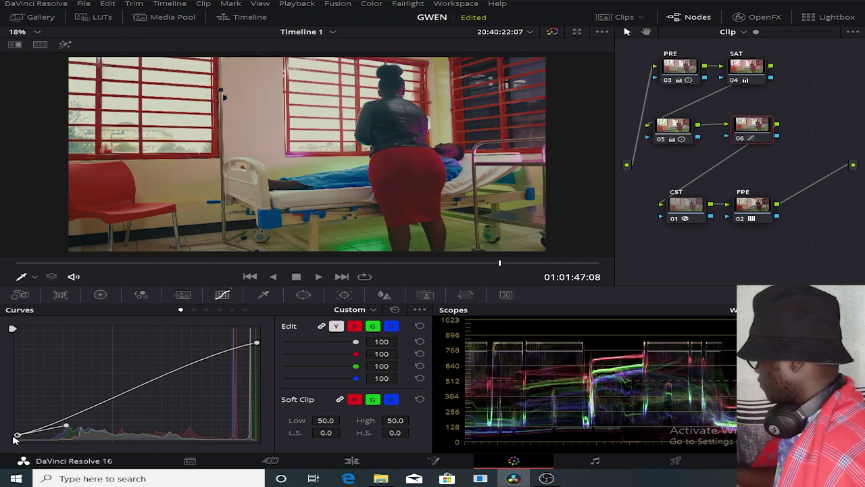
pyautogui.moveTo(18, 435); pyautogui.dragTo(19, 433)
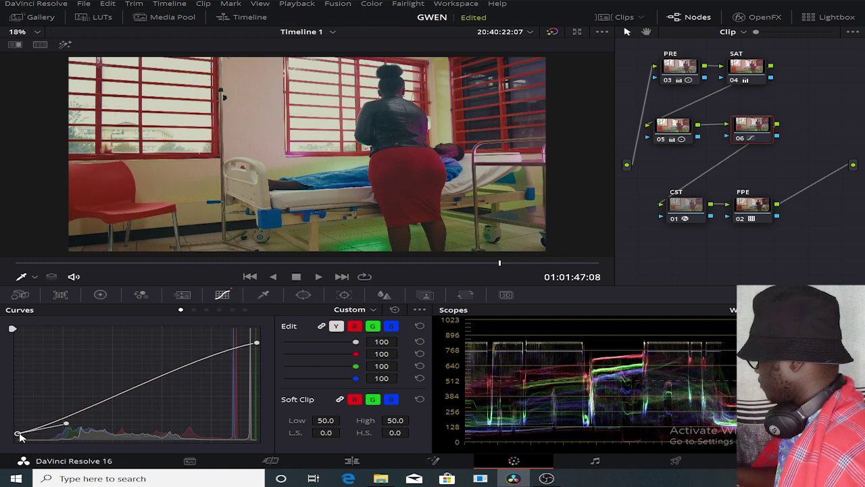
pyautogui.click(739, 138)
pyautogui.click(739, 138)
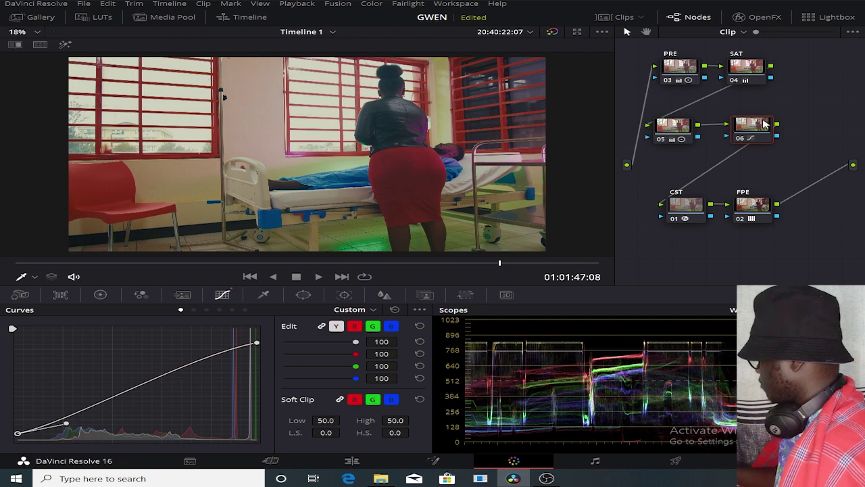
# - Add a serial node after node 06 and label node 05 ADJ
pyautogui.hotkey('alt', 's')
pyautogui.rightClick(803, 127)
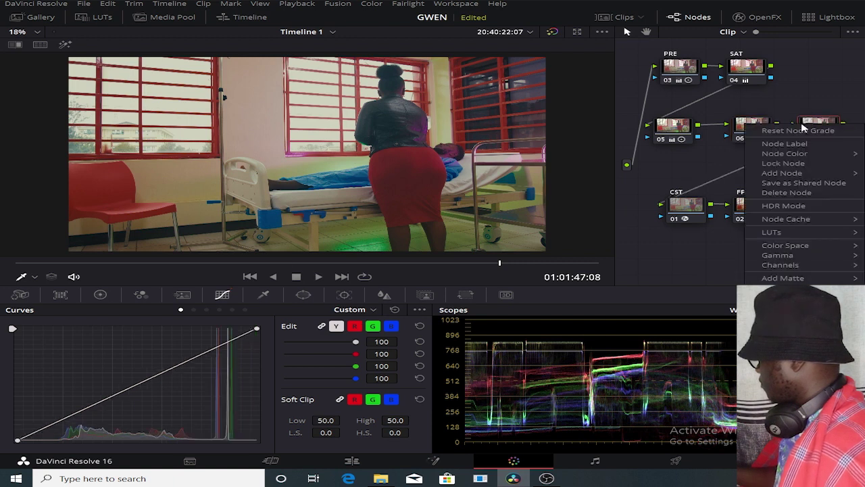
pyautogui.click(681, 125)
pyautogui.rightClick(684, 127)
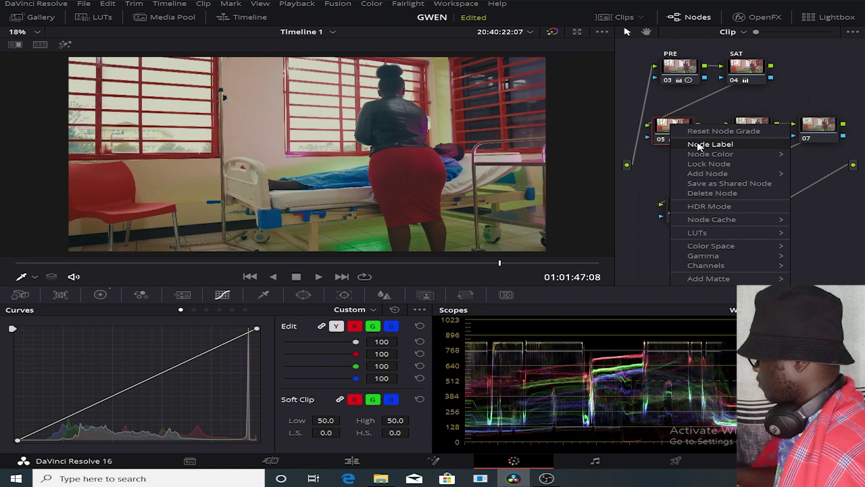
pyautogui.click(698, 145)
pyautogui.write('DJ')
pyautogui.press('Return')
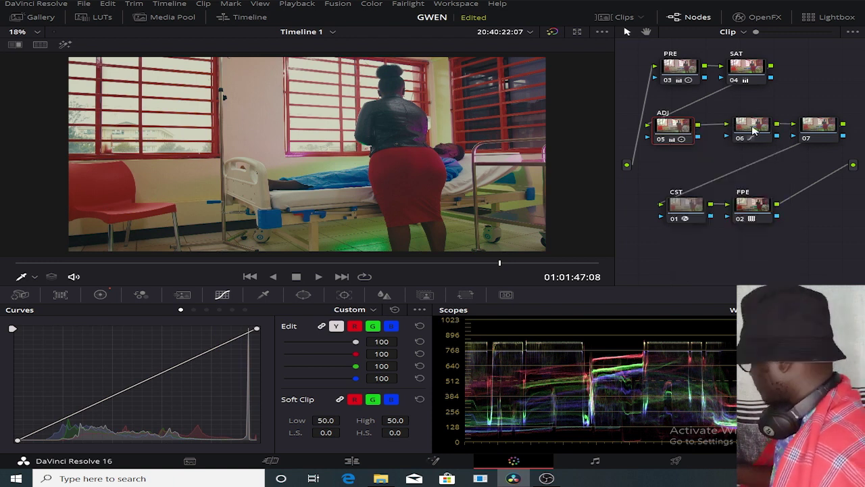
# - Label node 06 CURVES and the new node 07 GLOW
pyautogui.click(755, 131)
pyautogui.rightClick(762, 135)
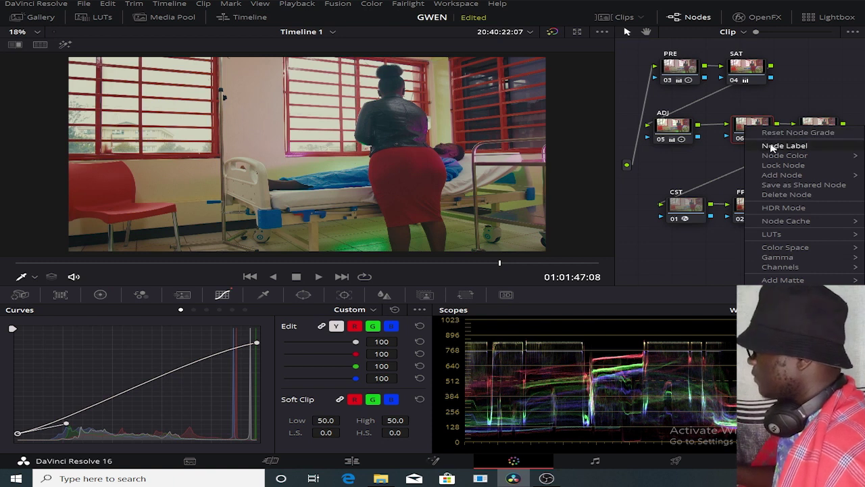
pyautogui.click(771, 145)
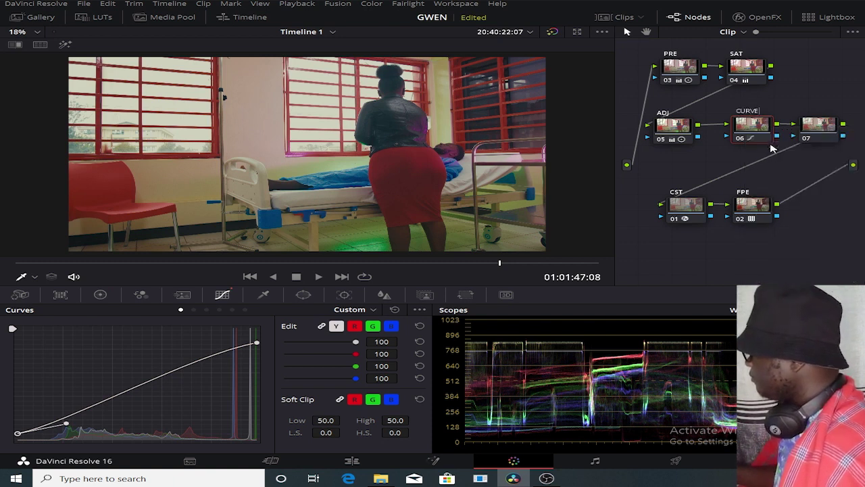
pyautogui.write('S')
pyautogui.press('Return')
pyautogui.click(827, 126)
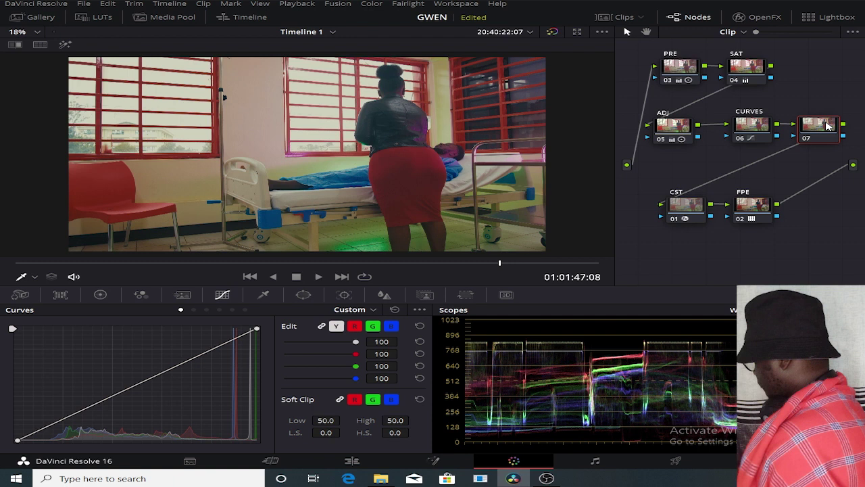
pyautogui.rightClick(828, 126)
pyautogui.press('Escape')
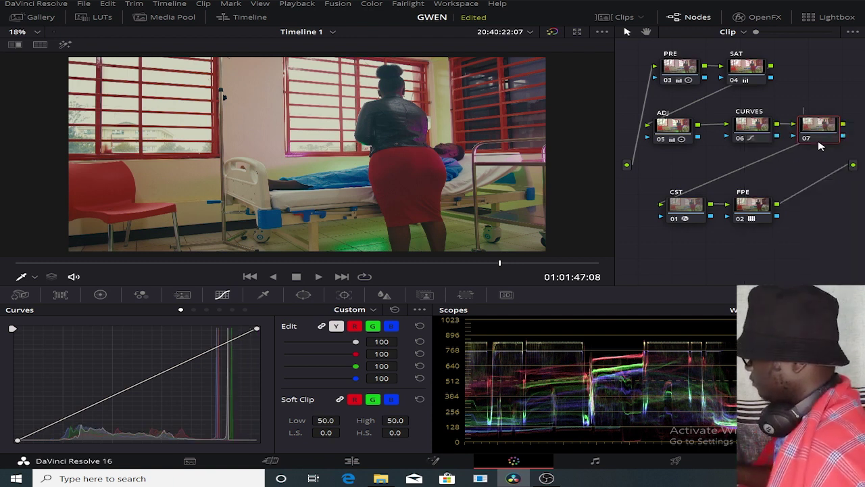
pyautogui.write('GLOW')
pyautogui.press('Return')
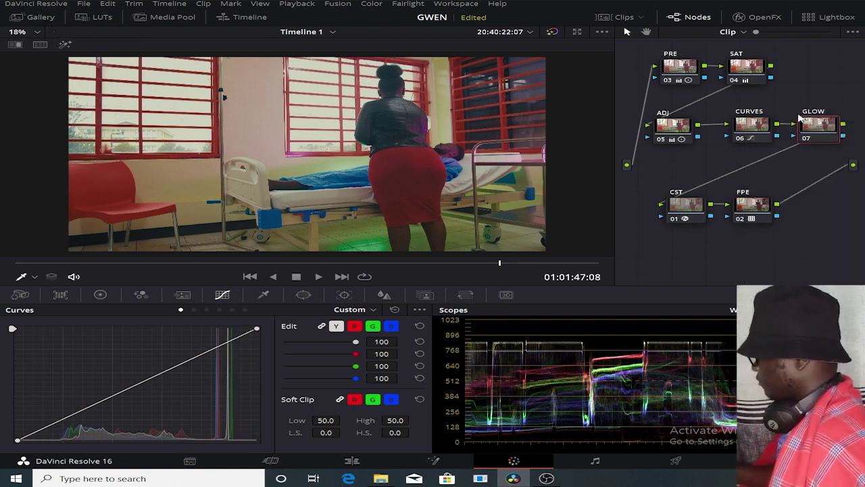
# - Drag the Glow OpenFX effect onto node 07 and set its Composite Type to Softlight
pyautogui.click(757, 18)
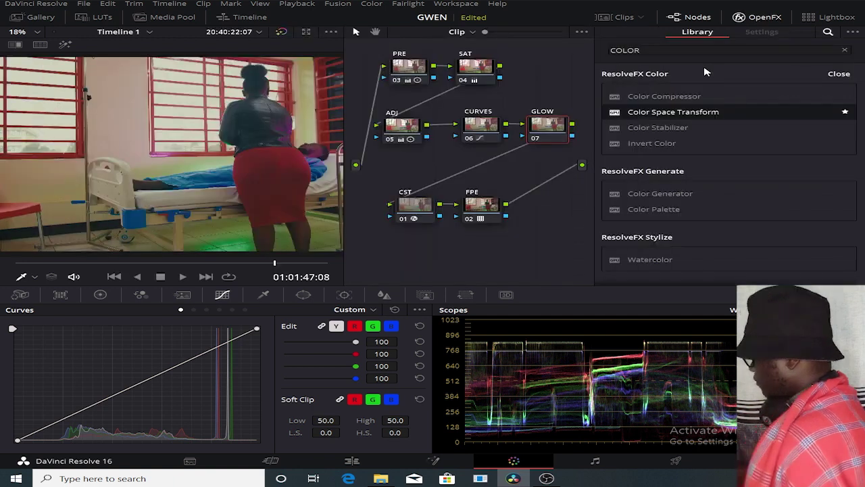
pyautogui.write('GLOW')
pyautogui.moveTo(635, 97); pyautogui.dragTo(539, 123)
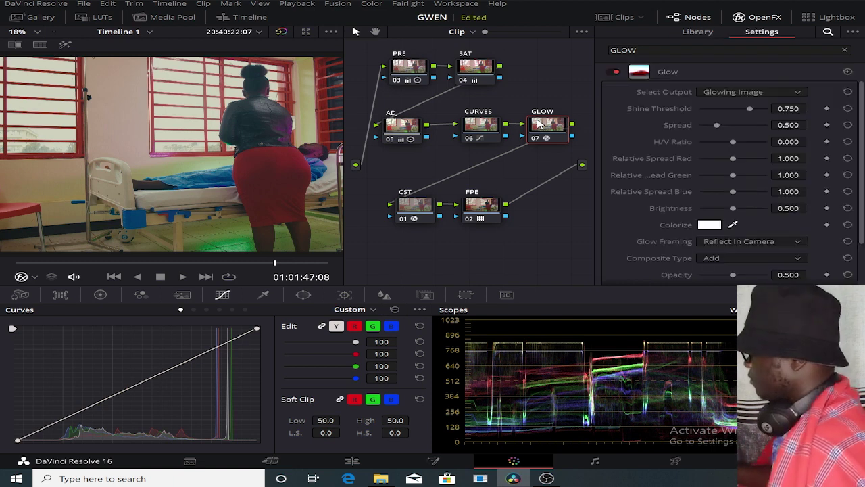
pyautogui.scroll(-2, 801, 187)
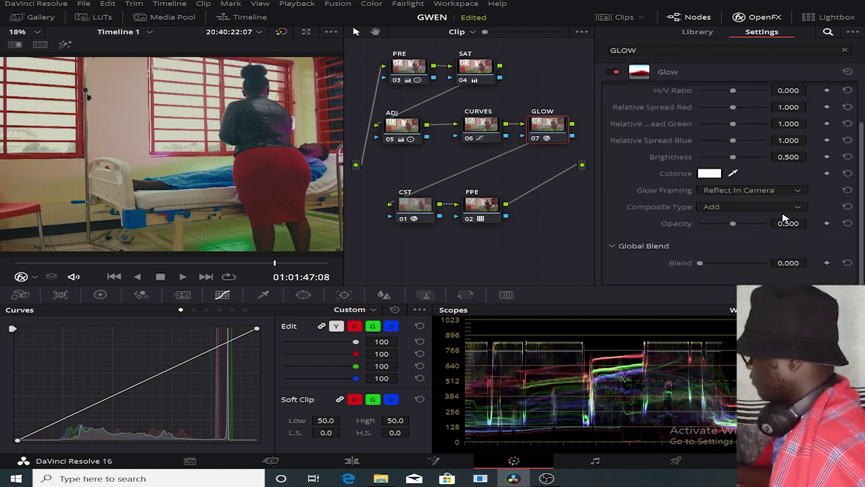
pyautogui.click(789, 208)
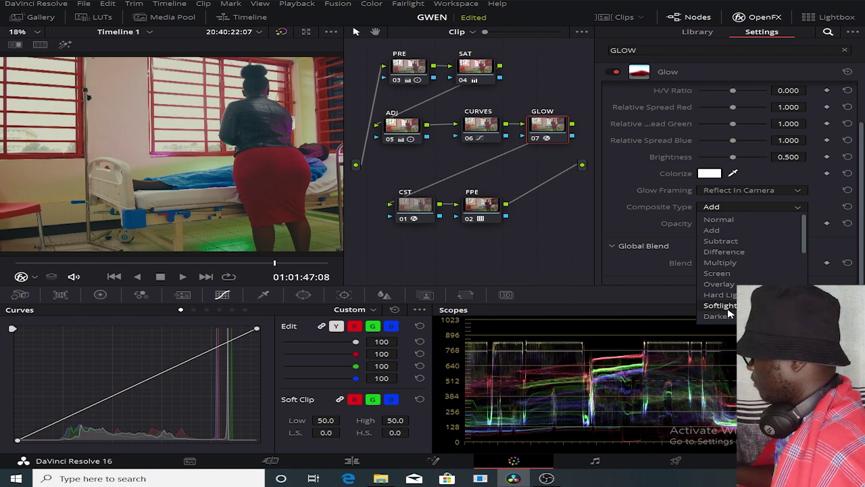
pyautogui.click(727, 309)
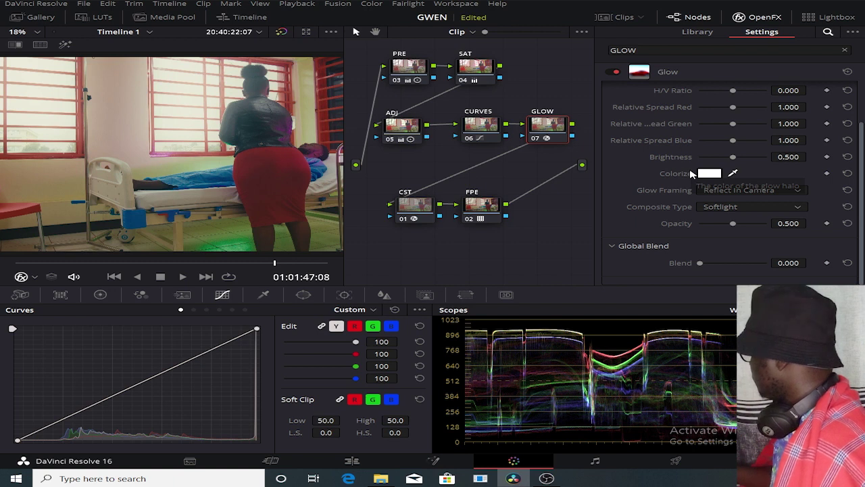
# - Compare the image with the glow off and on, then lower Shine Threshold to 0.317
pyautogui.click(537, 138)
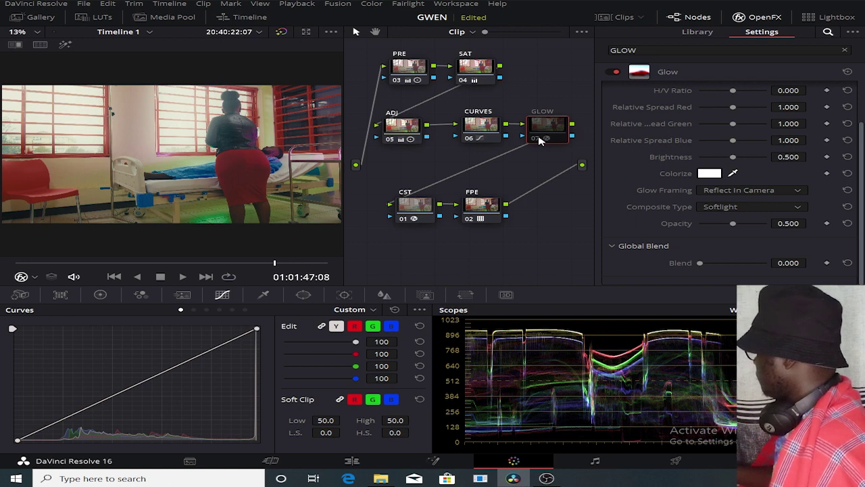
pyautogui.click(534, 138)
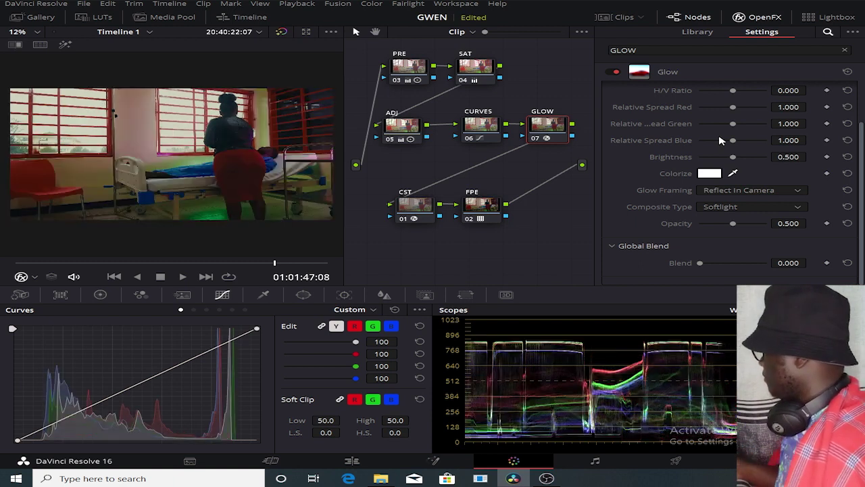
pyautogui.scroll(2, 829, 187)
pyautogui.moveTo(749, 108); pyautogui.dragTo(722, 110)
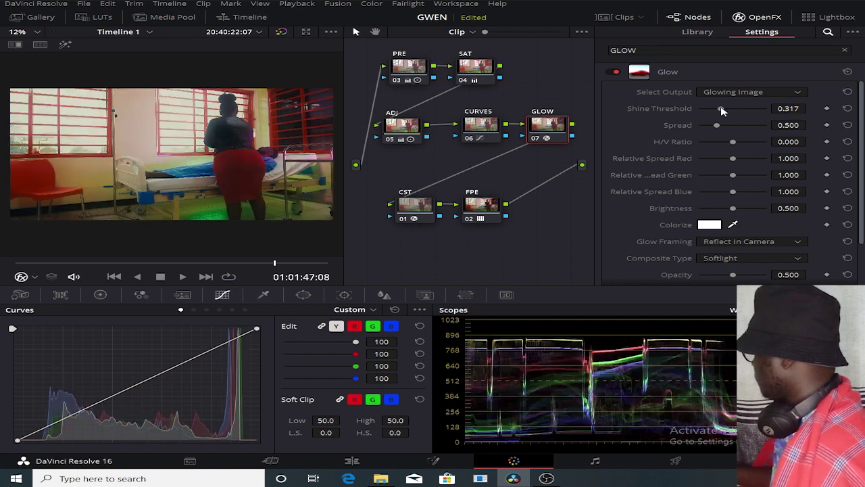
pyautogui.scroll(1, 304, 142)
pyautogui.scroll(2, 305, 142)
pyautogui.scroll(1, 305, 142)
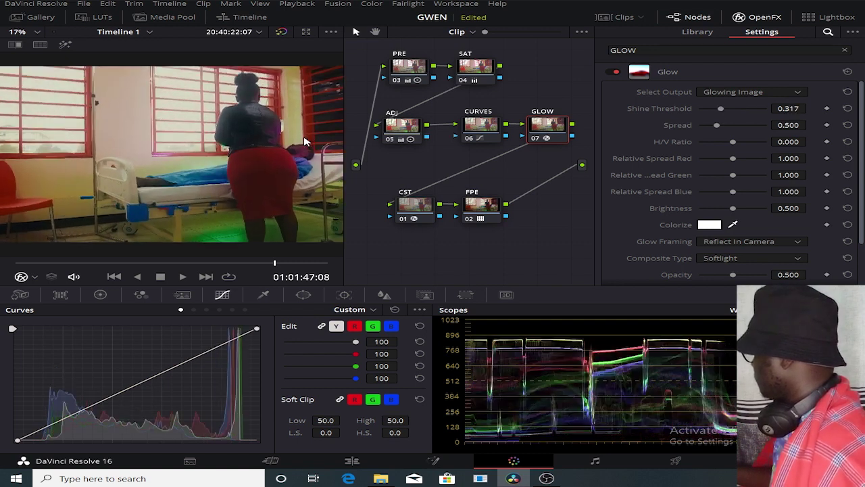
pyautogui.scroll(-1, 303, 146)
pyautogui.scroll(-1, 304, 149)
pyautogui.scroll(-1, 303, 149)
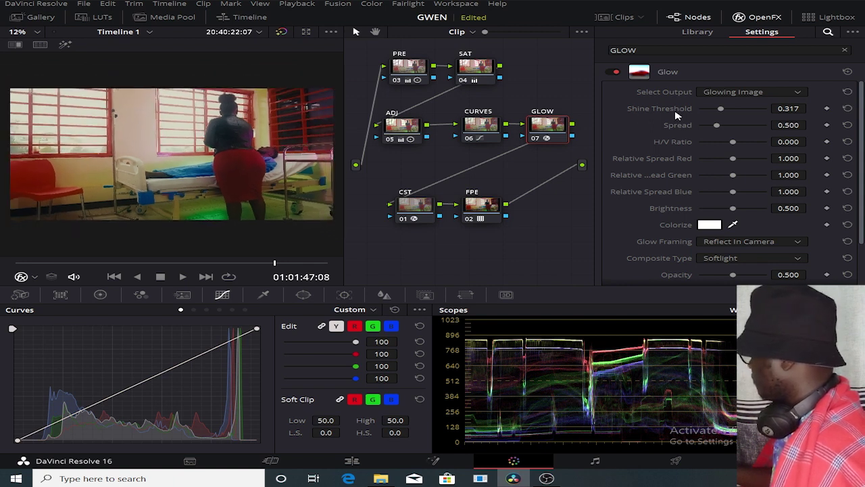
# - Settle the glow Spread at 0.592 and Shine Threshold at 0.285
pyautogui.click(735, 128)
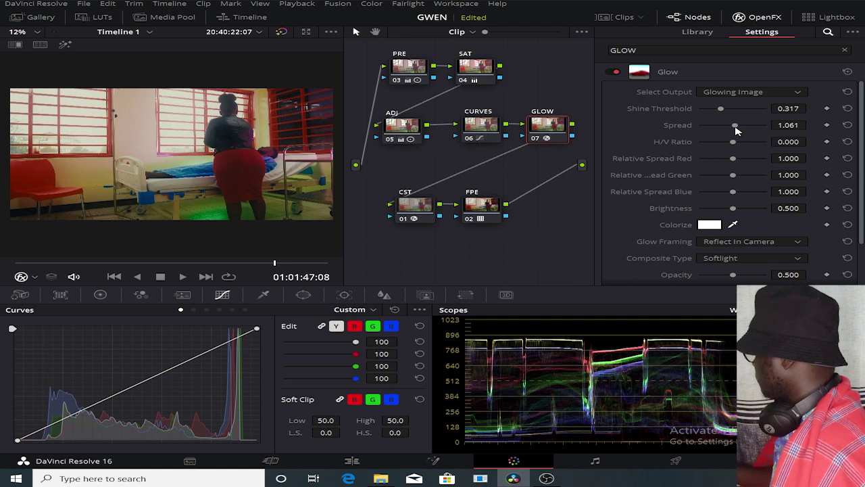
pyautogui.click(725, 127)
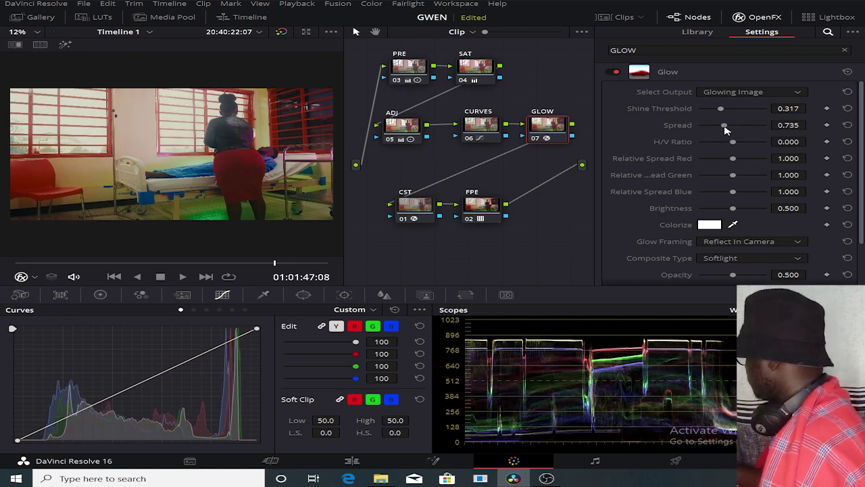
pyautogui.click(720, 128)
pyautogui.click(717, 109)
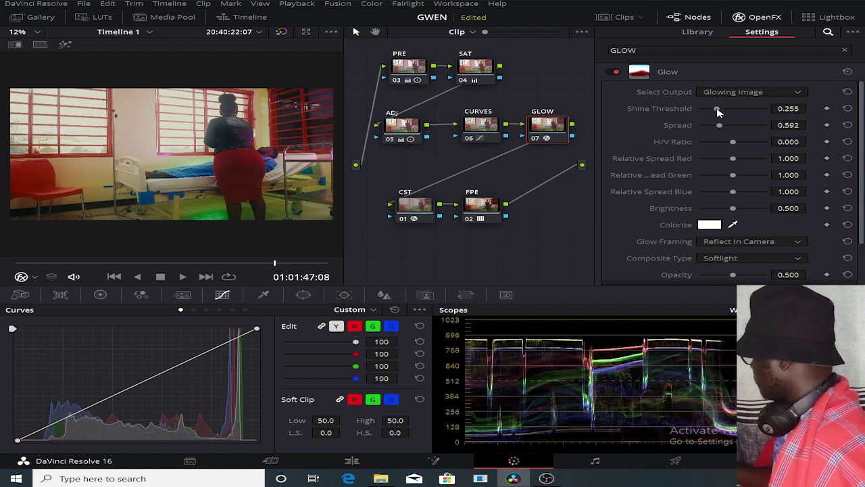
pyautogui.hotkey('ctrl', 'z')
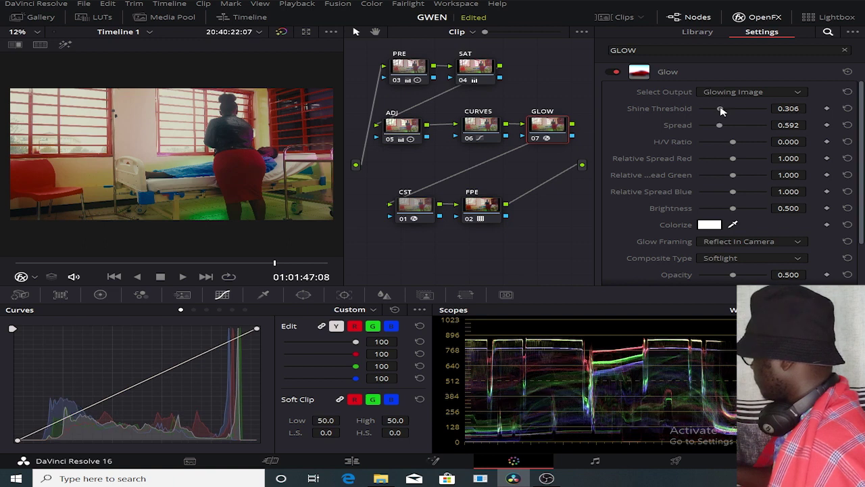
pyautogui.moveTo(720, 114); pyautogui.dragTo(720, 120)
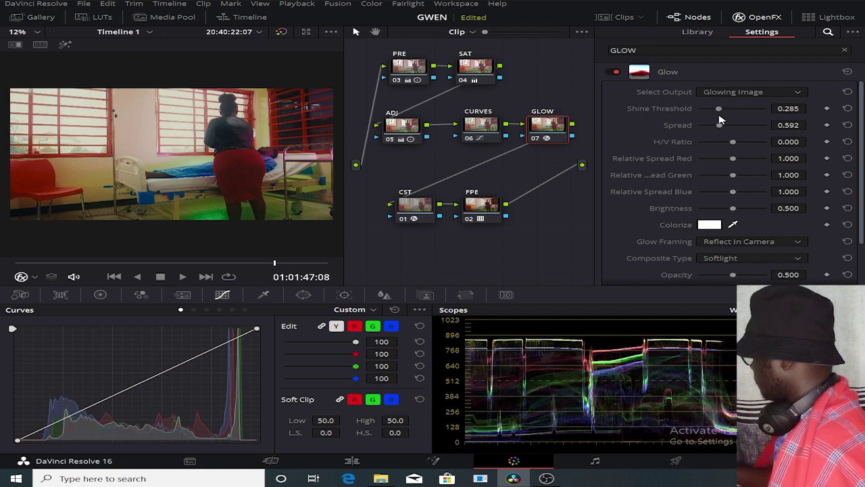
pyautogui.scroll(-2, 723, 262)
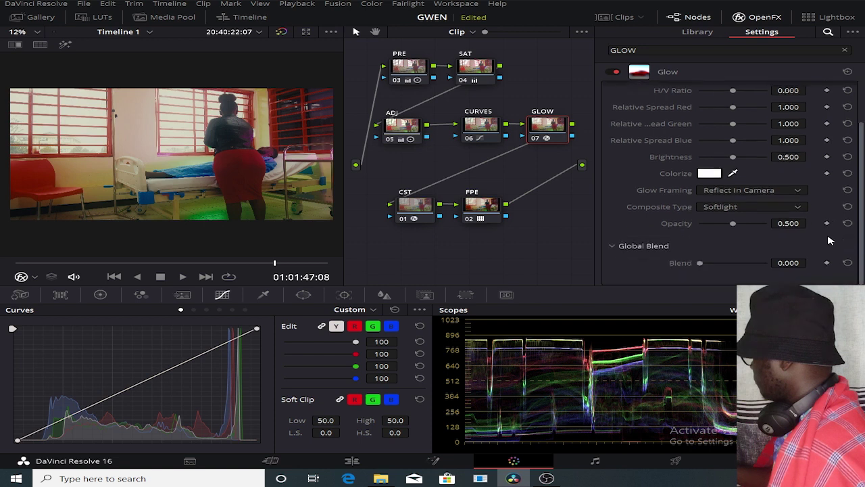
# - Set the glow's Global Blend to 0.336, compare the glow off and on, and reduce Spread to 0.510
pyautogui.click(714, 264)
pyautogui.moveTo(714, 263); pyautogui.dragTo(728, 263)
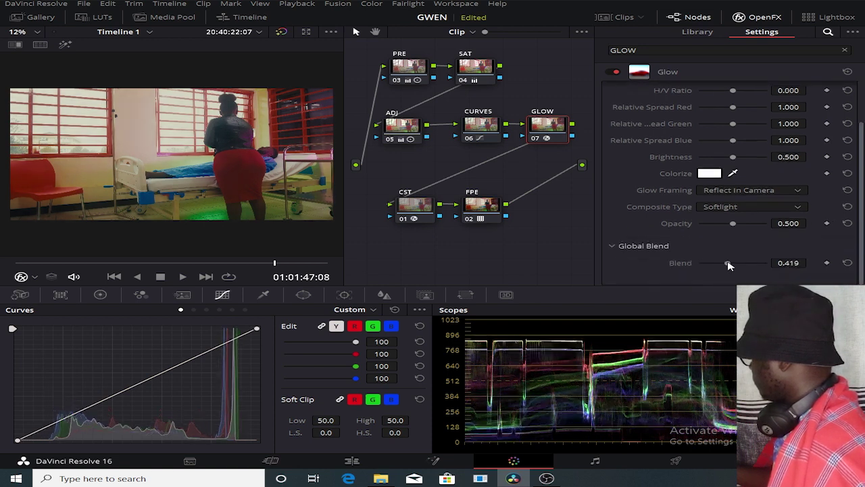
pyautogui.click(722, 264)
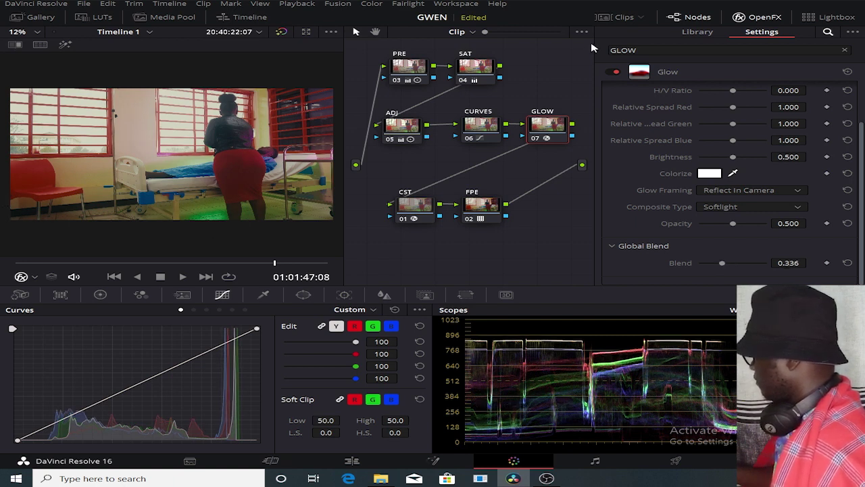
pyautogui.scroll(2, 845, 130)
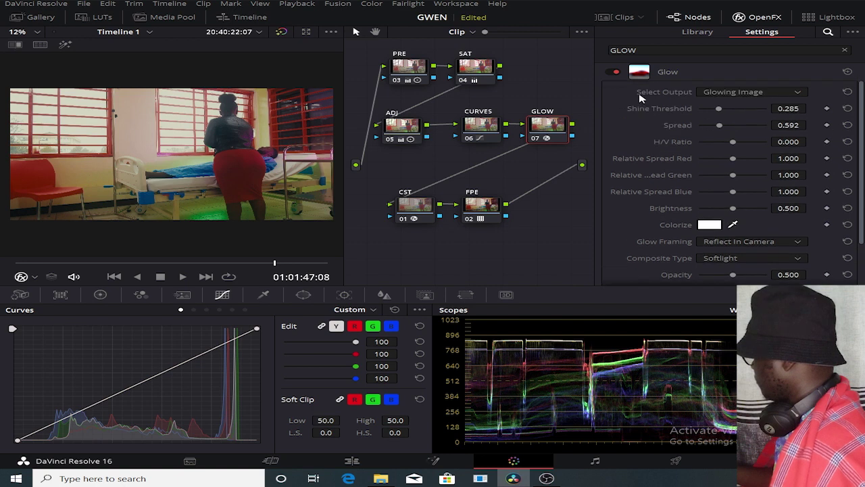
pyautogui.click(535, 139)
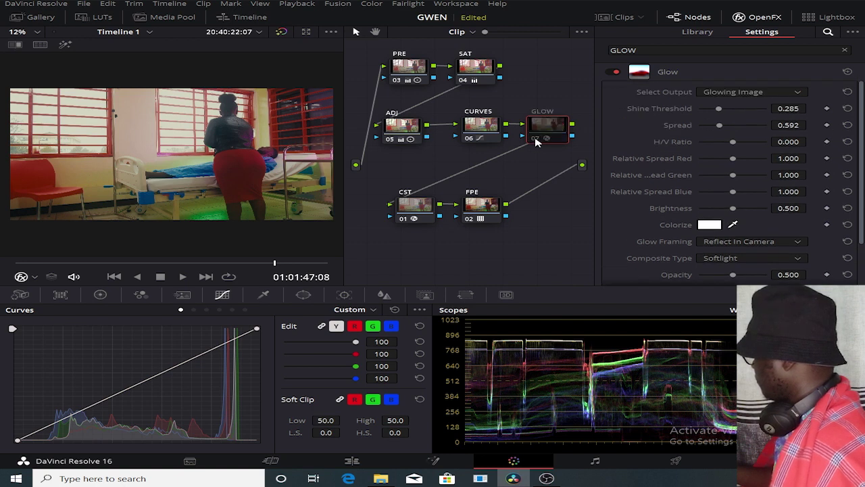
pyautogui.click(535, 139)
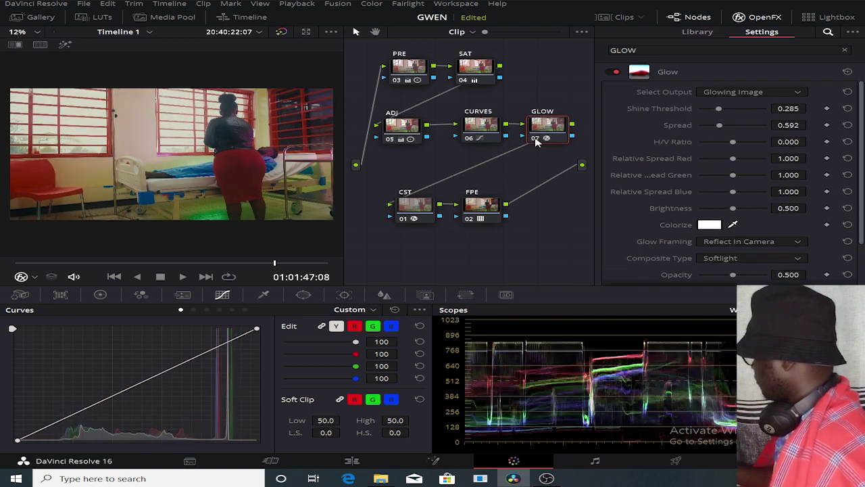
pyautogui.moveTo(756, 127); pyautogui.dragTo(716, 131)
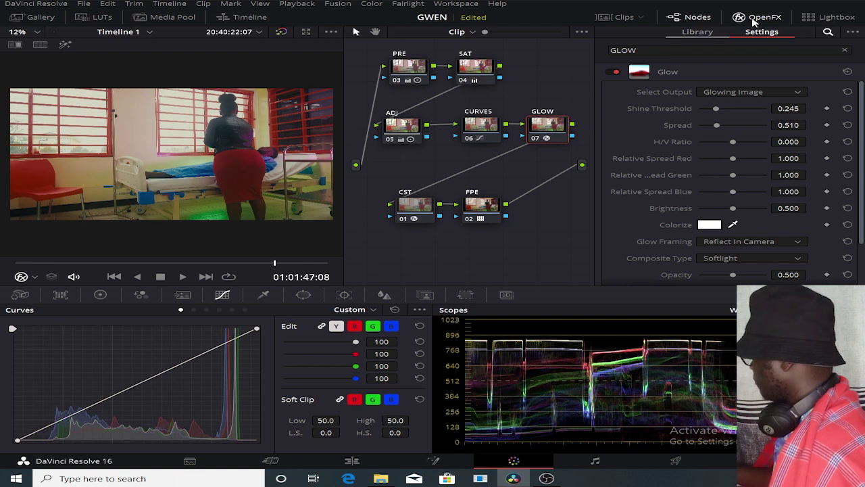
# - Close the effect settings, widen the viewer, and compare the image with the glow off and on
pyautogui.click(763, 16)
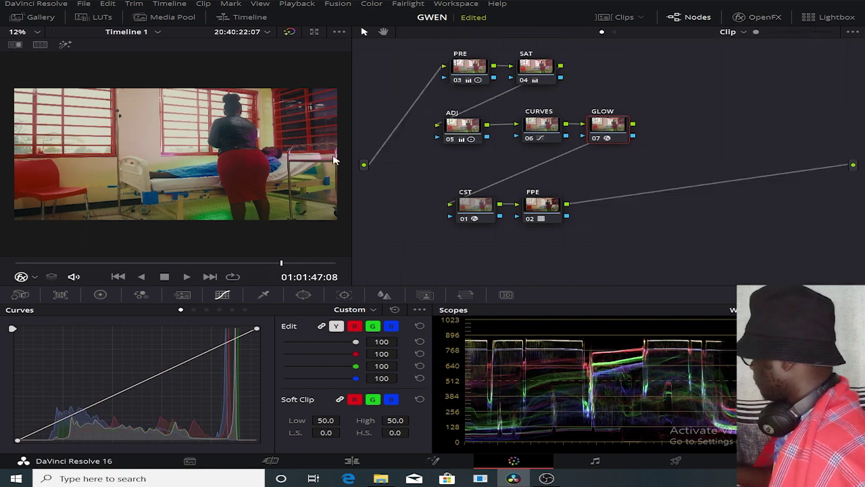
pyautogui.moveTo(351, 154); pyautogui.dragTo(615, 157)
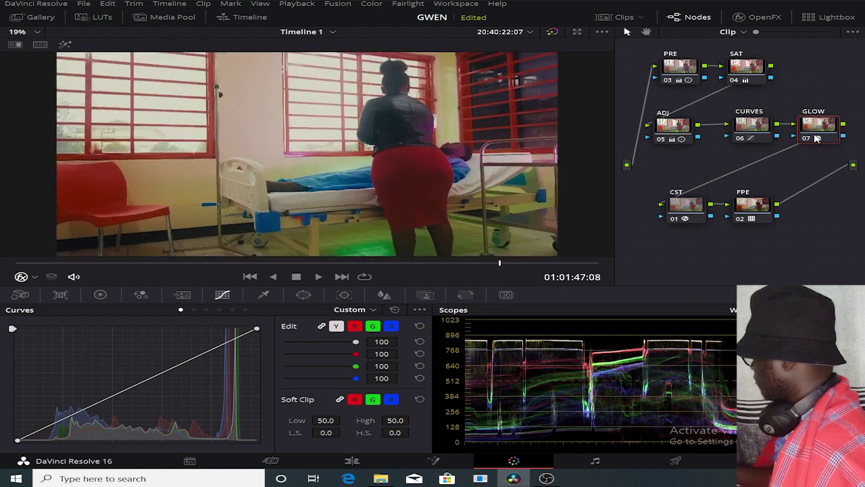
pyautogui.click(804, 139)
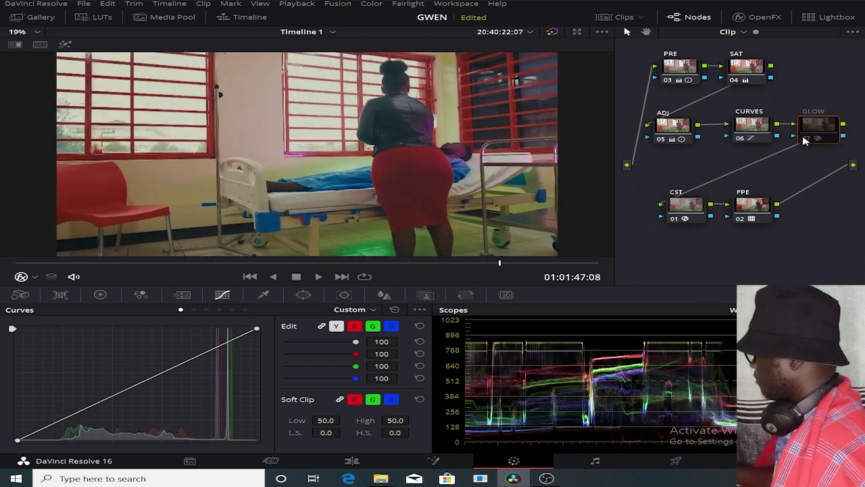
pyautogui.click(804, 139)
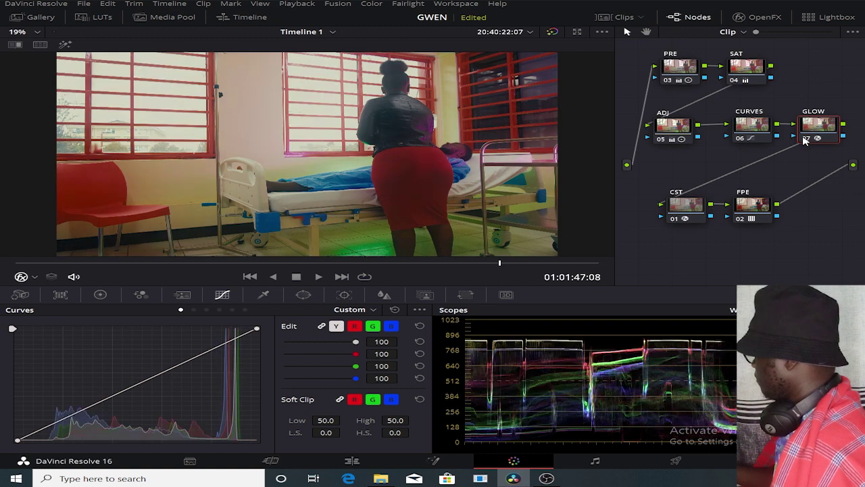
# - Compare graded and ungraded footage, then bring up the PRE node's colour wheels
pyautogui.scroll(-1, 438, 155)
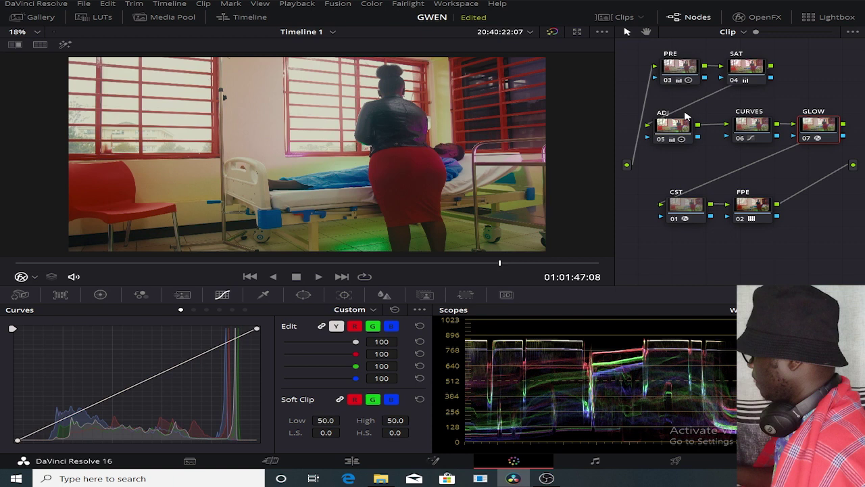
pyautogui.click(551, 34)
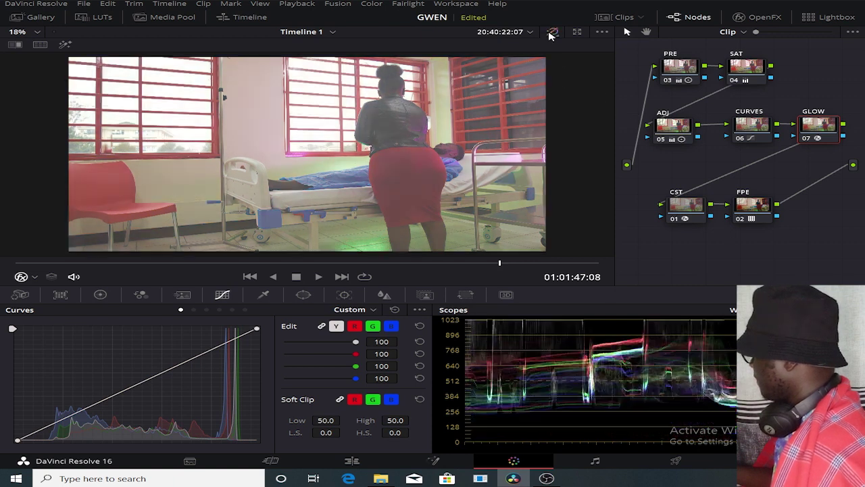
pyautogui.click(552, 33)
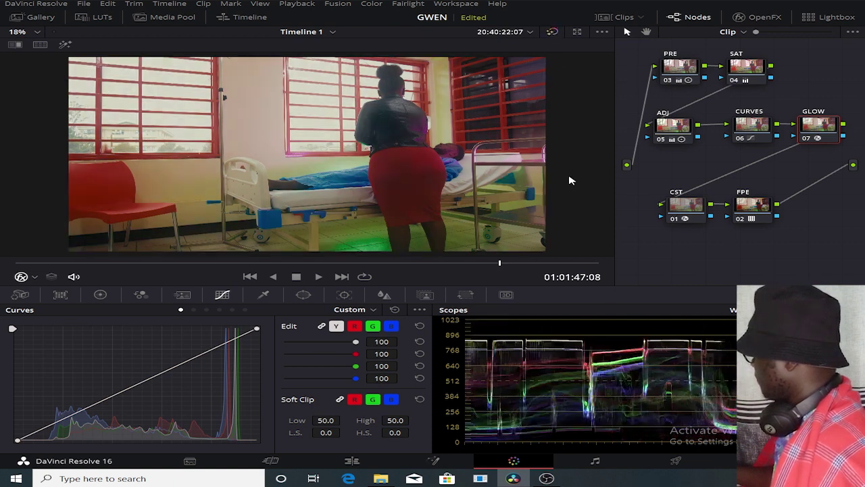
pyautogui.click(681, 67)
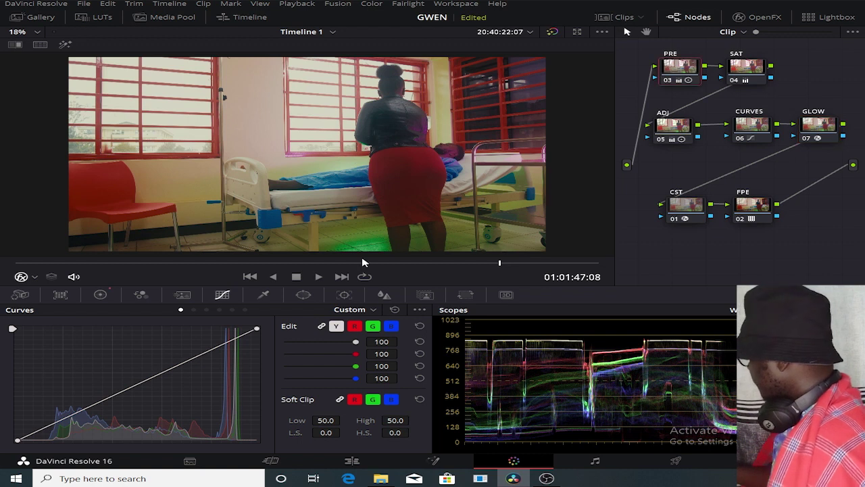
pyautogui.click(100, 295)
# - Lower the PRE node's shadows to -0.06, compare against the ungraded footage, and select CST and FPE
pyautogui.moveTo(94, 408); pyautogui.dragTo(93, 410)
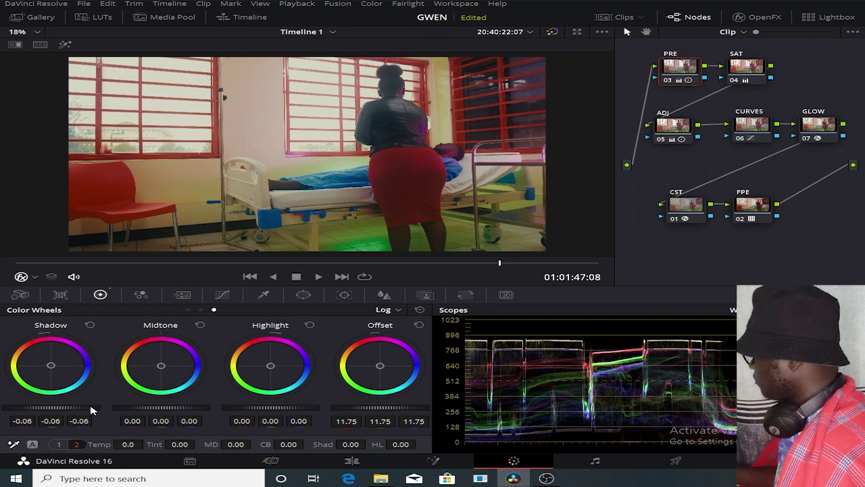
pyautogui.click(553, 32)
pyautogui.click(555, 33)
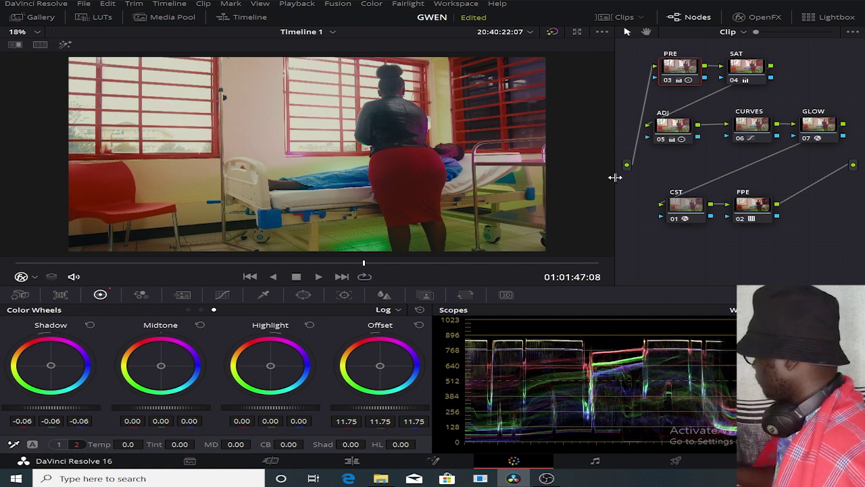
pyautogui.moveTo(789, 181); pyautogui.dragTo(687, 210)
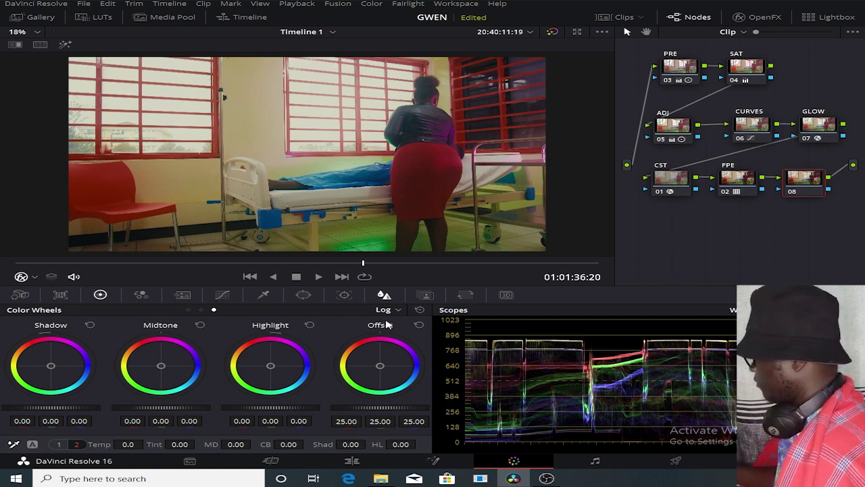
# - Open node 08's blur settings at radius 0.47, save the project, and step to a later frame
pyautogui.click(383, 294)
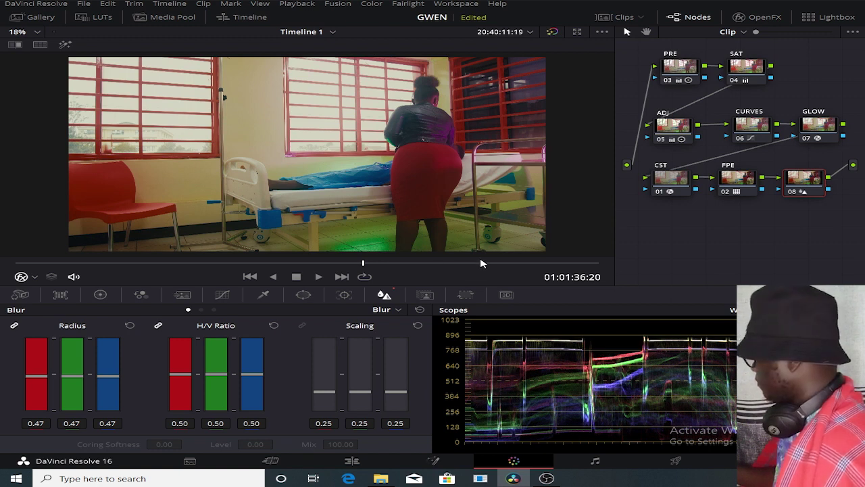
pyautogui.hotkey('ctrl', 's')
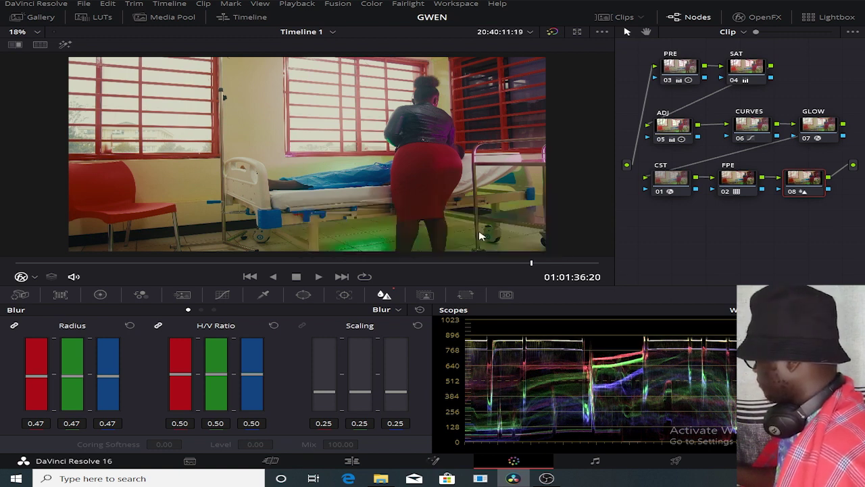
pyautogui.press('Down')
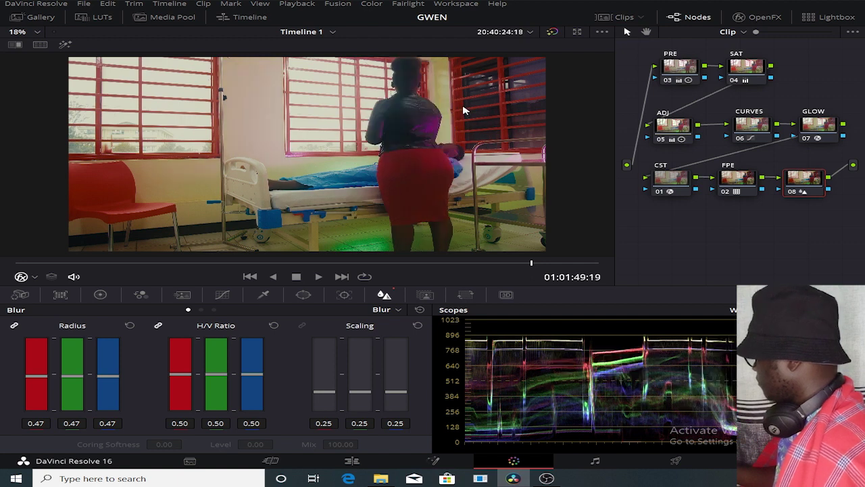
# - Select the SAT node and show its contrast, pivot and saturation controls (saturation 77.90)
pyautogui.click(746, 70)
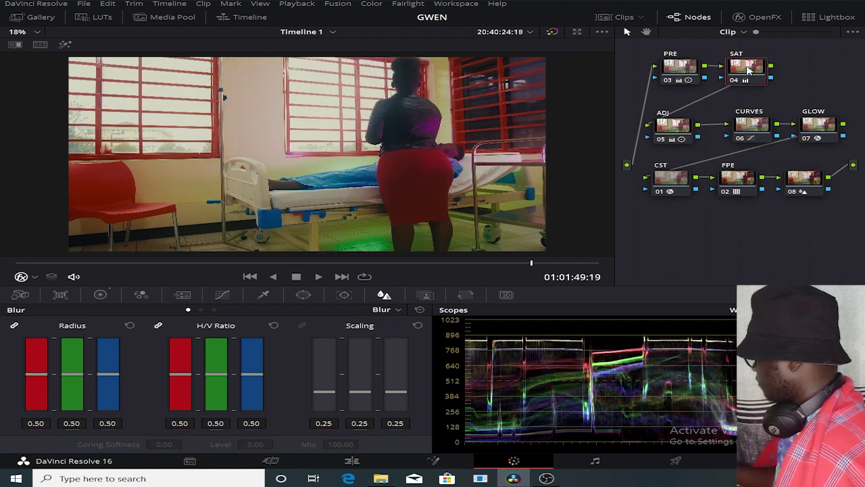
pyautogui.click(101, 295)
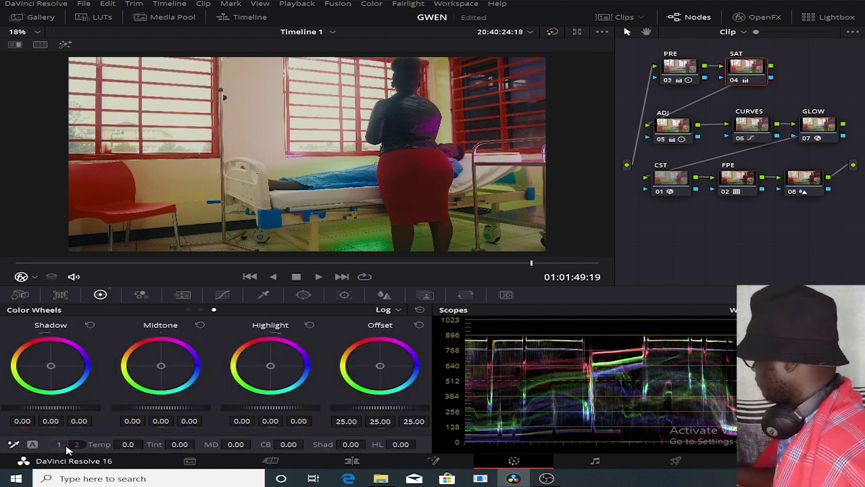
pyautogui.click(59, 444)
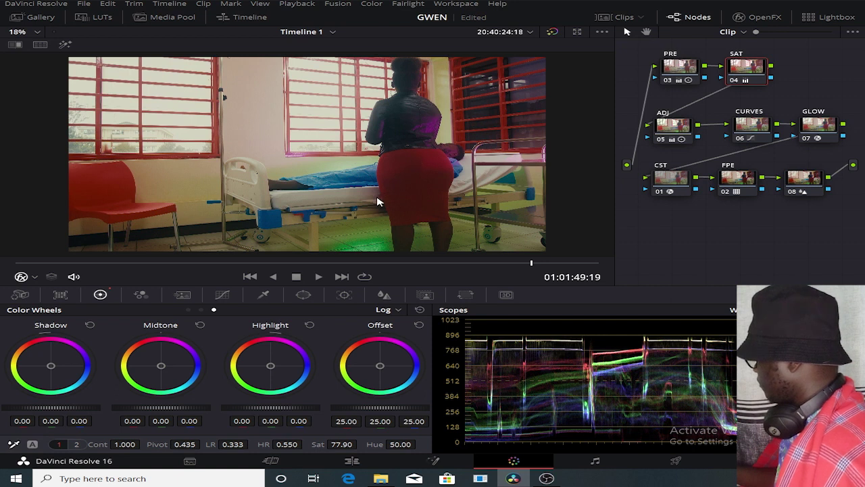
# - Save the project and grab a still of the graded hospital-room frame
pyautogui.hotkey('ctrl', 's')
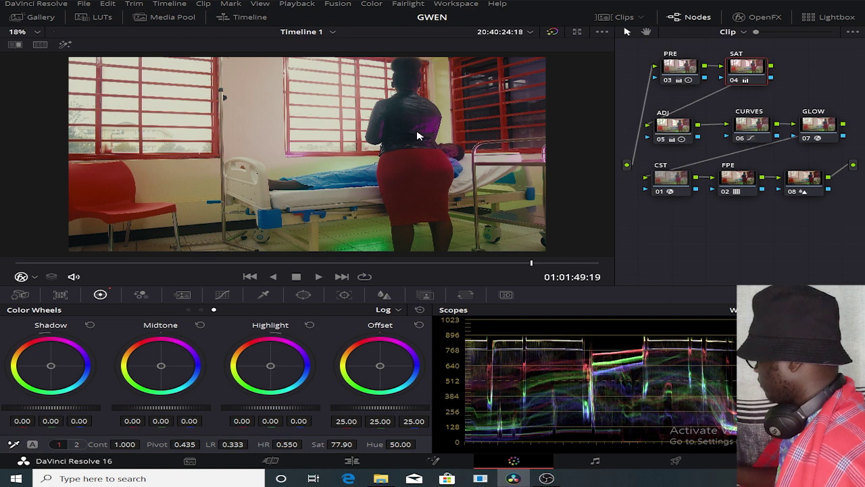
pyautogui.rightClick(349, 128)
pyautogui.click(379, 133)
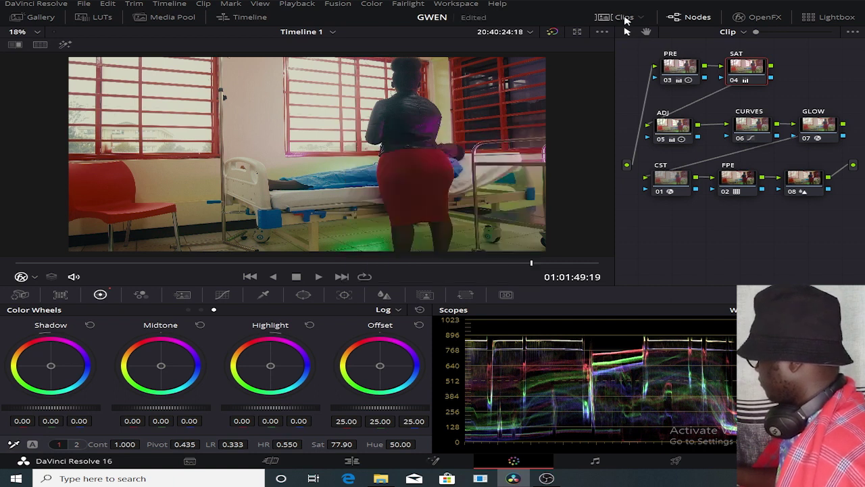
# - Select clip 05 from the clip strip, hide the strip, and open the still gallery
pyautogui.click(601, 17)
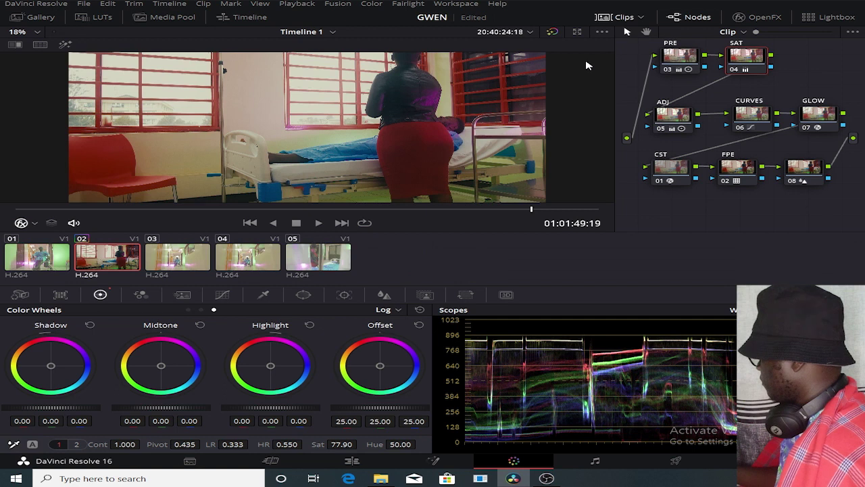
pyautogui.click(334, 257)
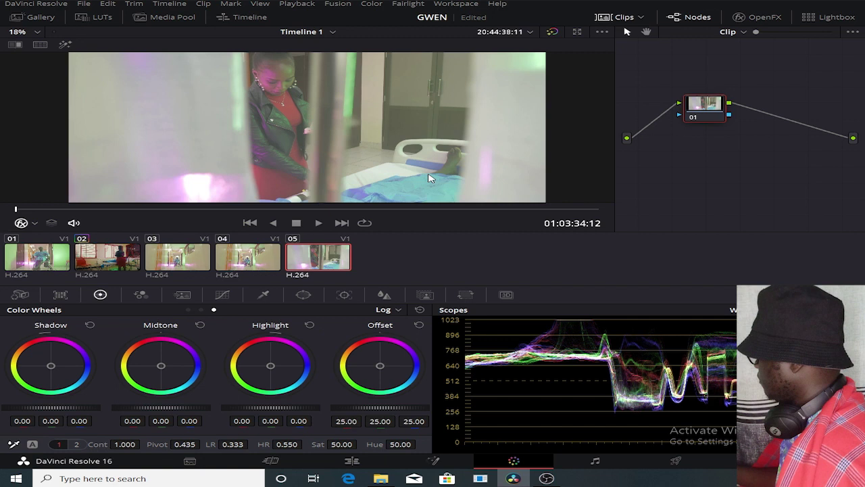
pyautogui.click(618, 17)
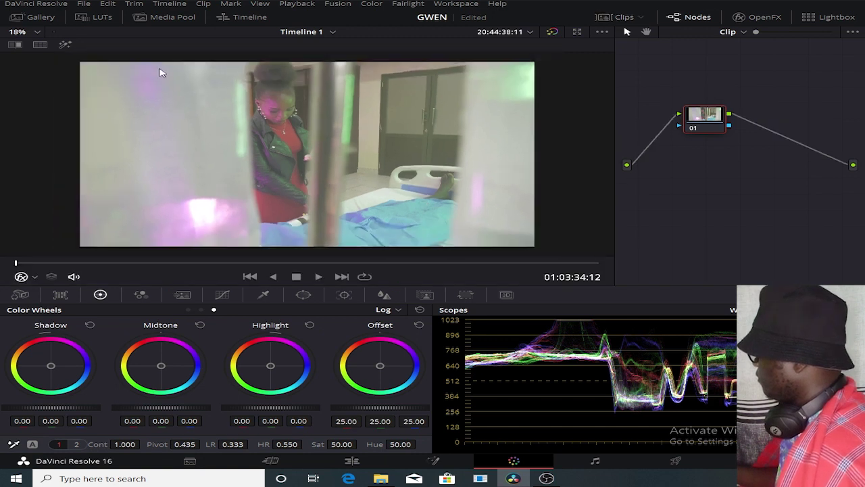
pyautogui.click(32, 17)
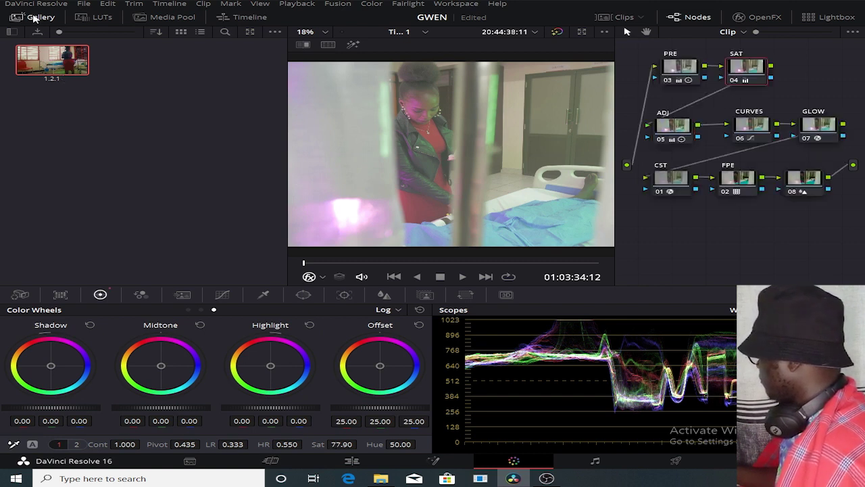
# - Close the gallery and bypass color grades to compare clip 05 with its ungraded image
pyautogui.click(33, 16)
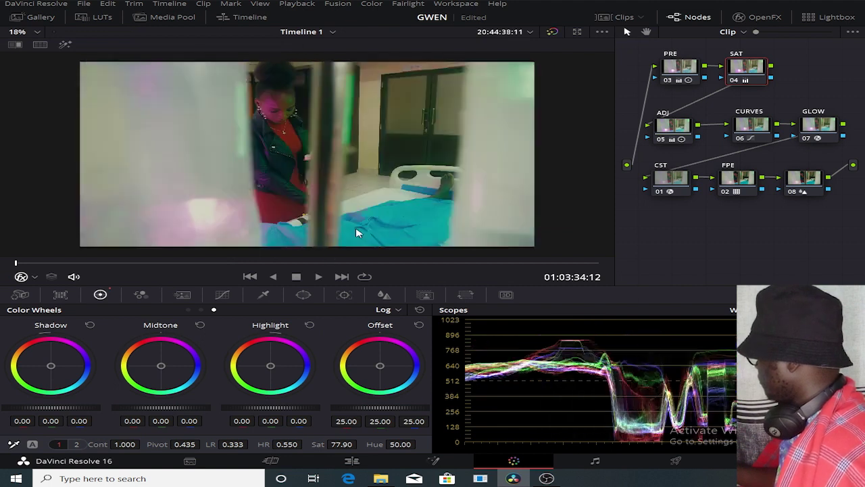
pyautogui.click(550, 33)
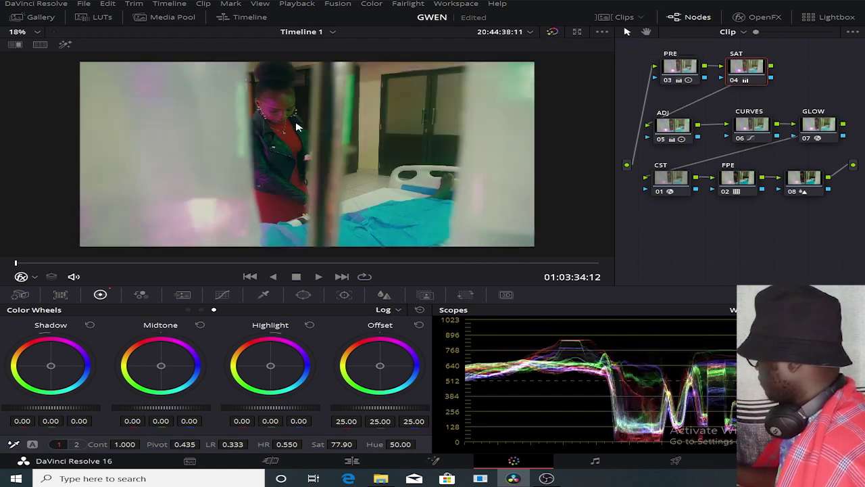
pyautogui.scroll(1, 297, 127)
pyautogui.scroll(-1, 298, 128)
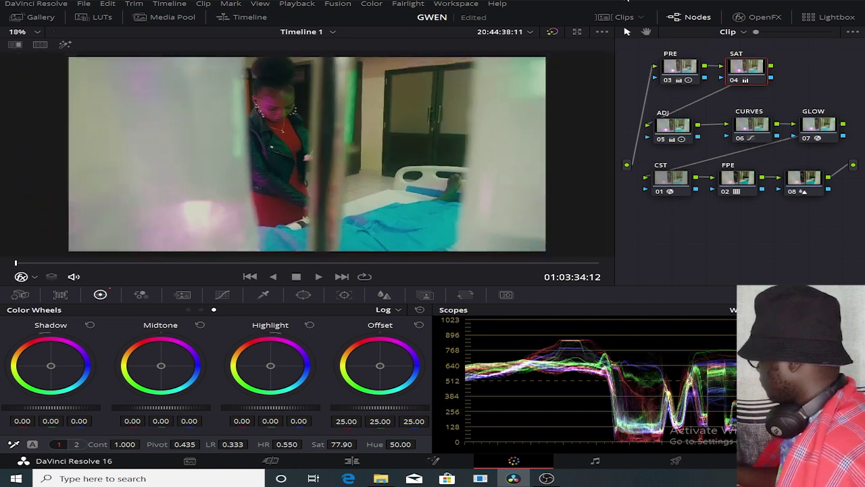
pyautogui.scroll(1, 322, 142)
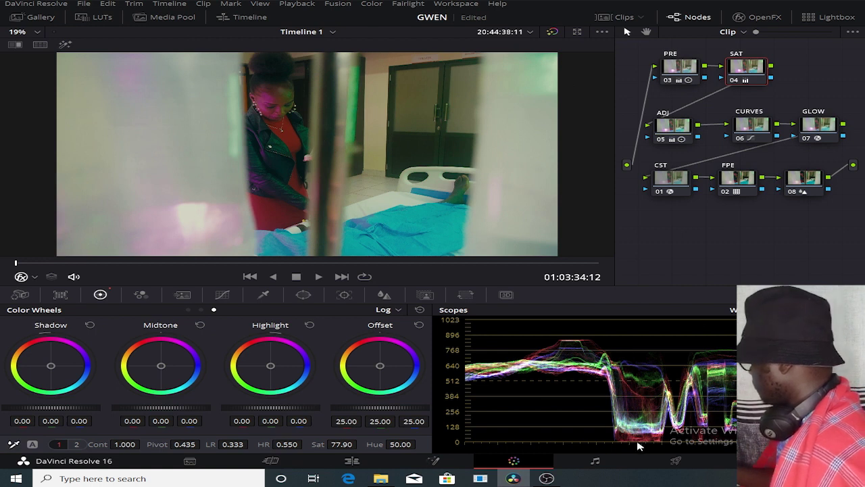
# - Reset the PRE node's Shadow wheel to 0.00, then jump to the woman-with-book shot
pyautogui.click(666, 63)
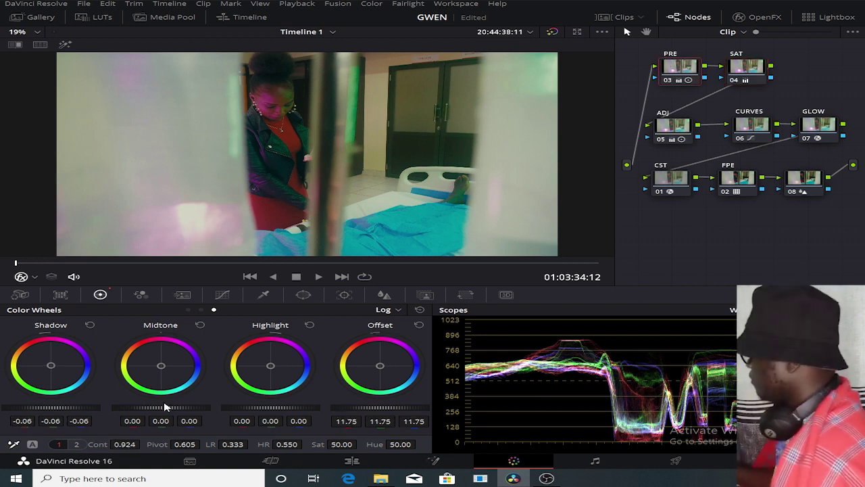
pyautogui.doubleClick(57, 408)
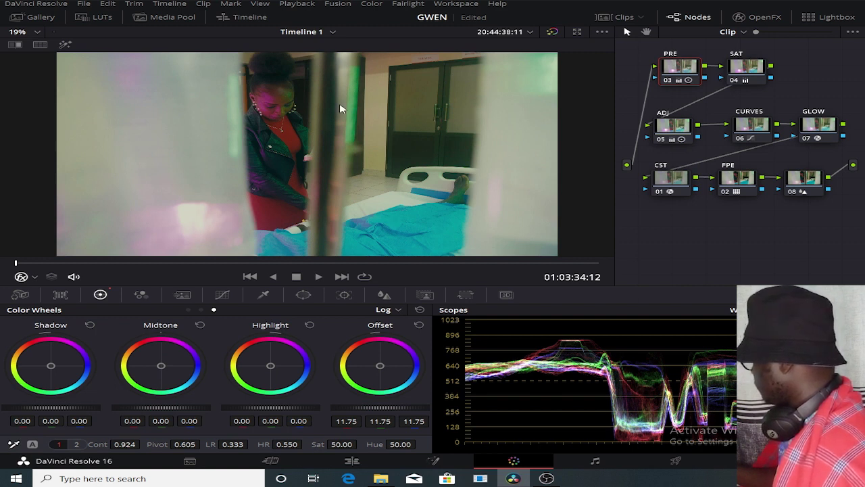
pyautogui.scroll(1, 341, 108)
pyautogui.click(430, 264)
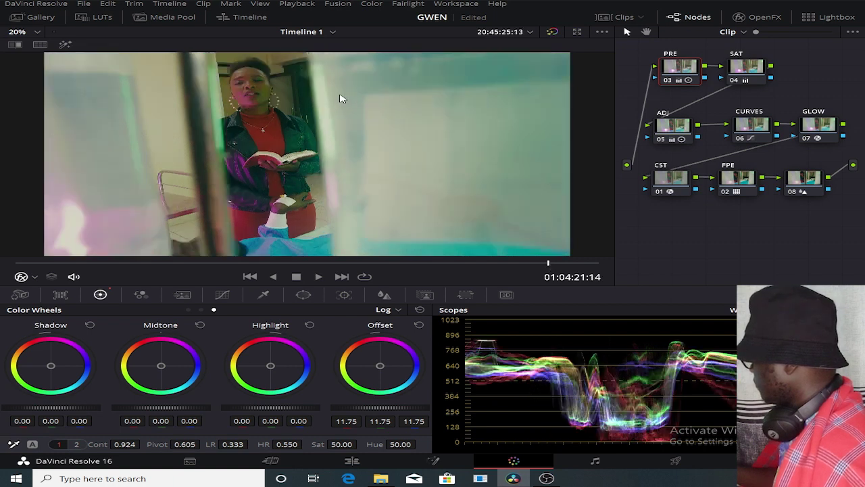
# - Toggle the grade bypass off and on to compare, then save the project
pyautogui.click(552, 32)
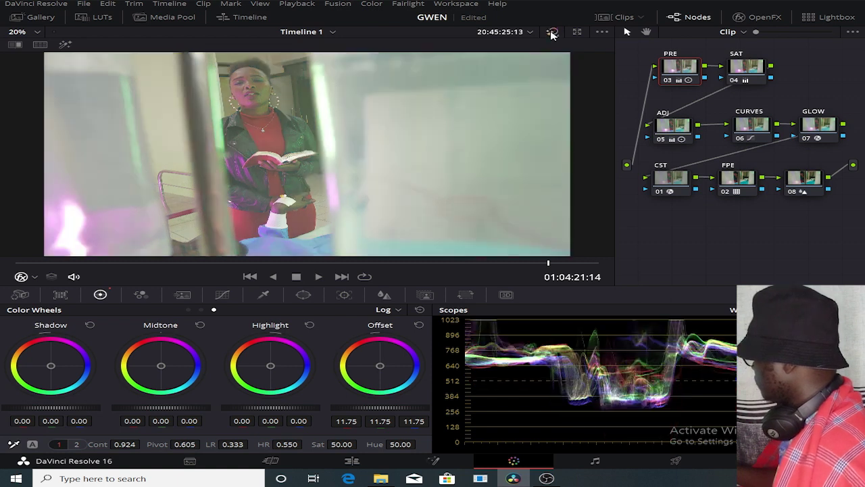
pyautogui.click(552, 32)
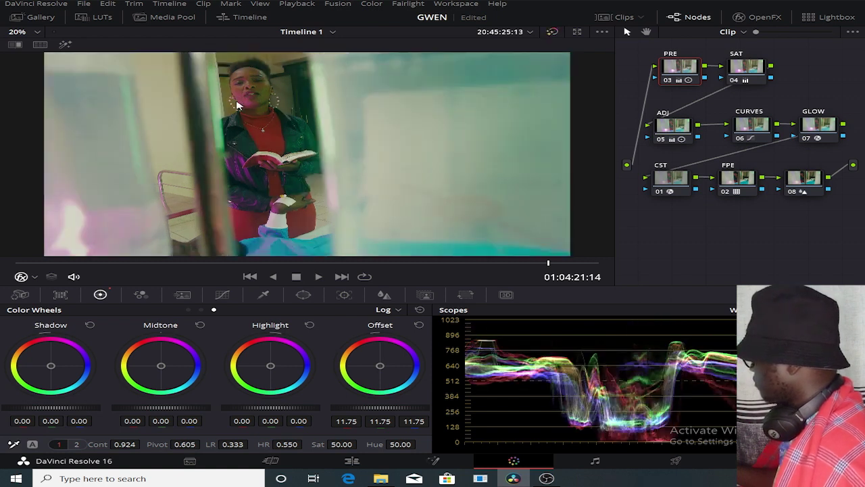
pyautogui.hotkey('ctrl', 's')
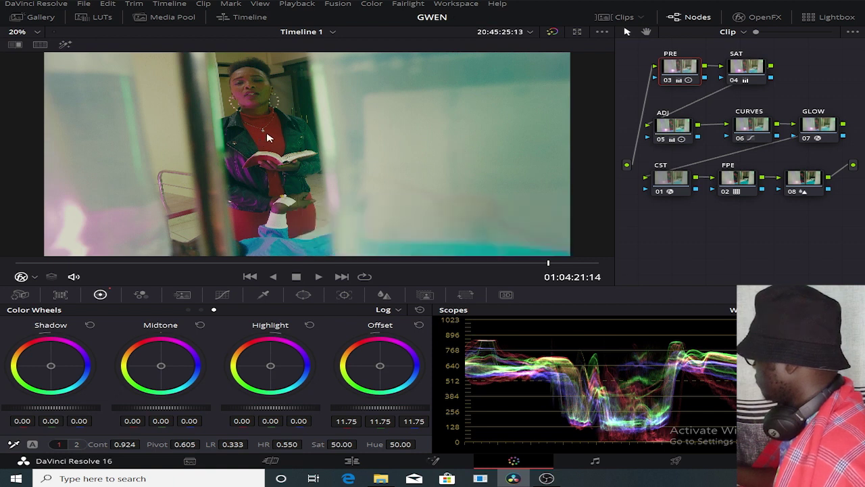
# - Disable blur node 08 on clip 05 and save the project again
pyautogui.click(795, 192)
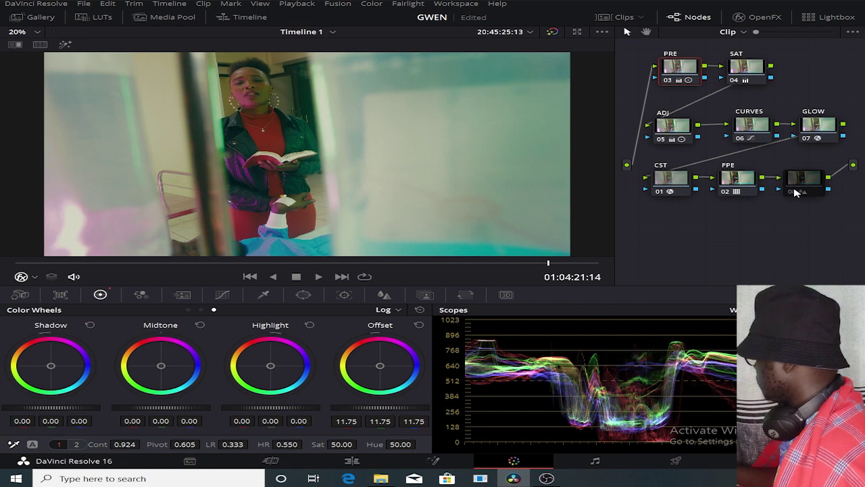
pyautogui.scroll(1, 400, 139)
pyautogui.scroll(1, 399, 140)
pyautogui.scroll(-1, 400, 140)
pyautogui.scroll(-1, 400, 140)
pyautogui.scroll(-1, 400, 140)
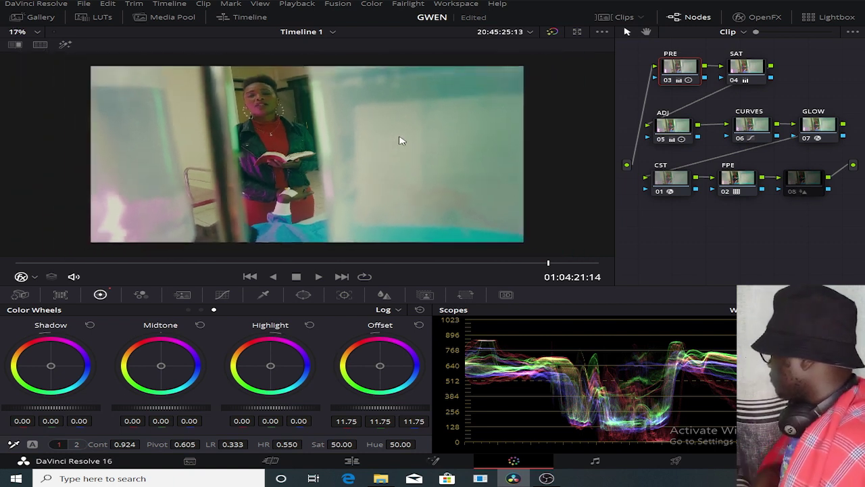
pyautogui.scroll(1, 399, 140)
pyautogui.hotkey('ctrl', 's')
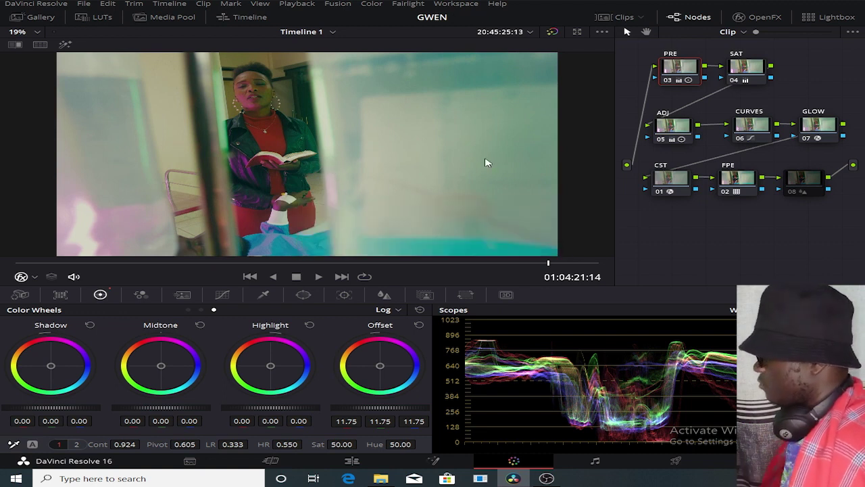